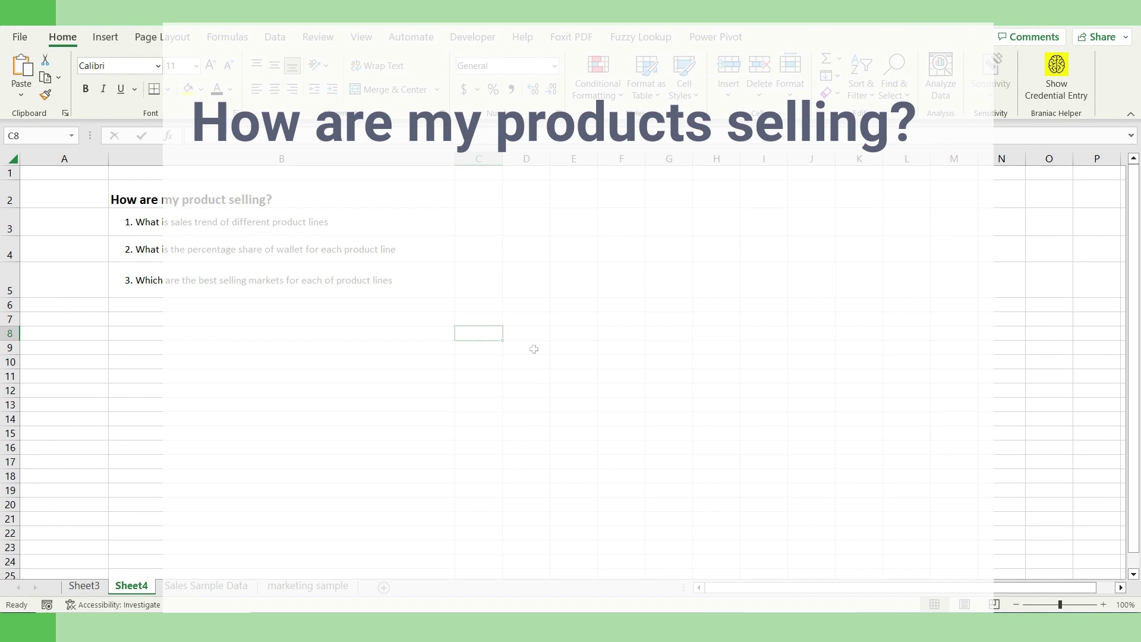
Build an empty PivotTable from Table1 on Sales Sample Data, placed on new Sheet5
left_click(196, 228)
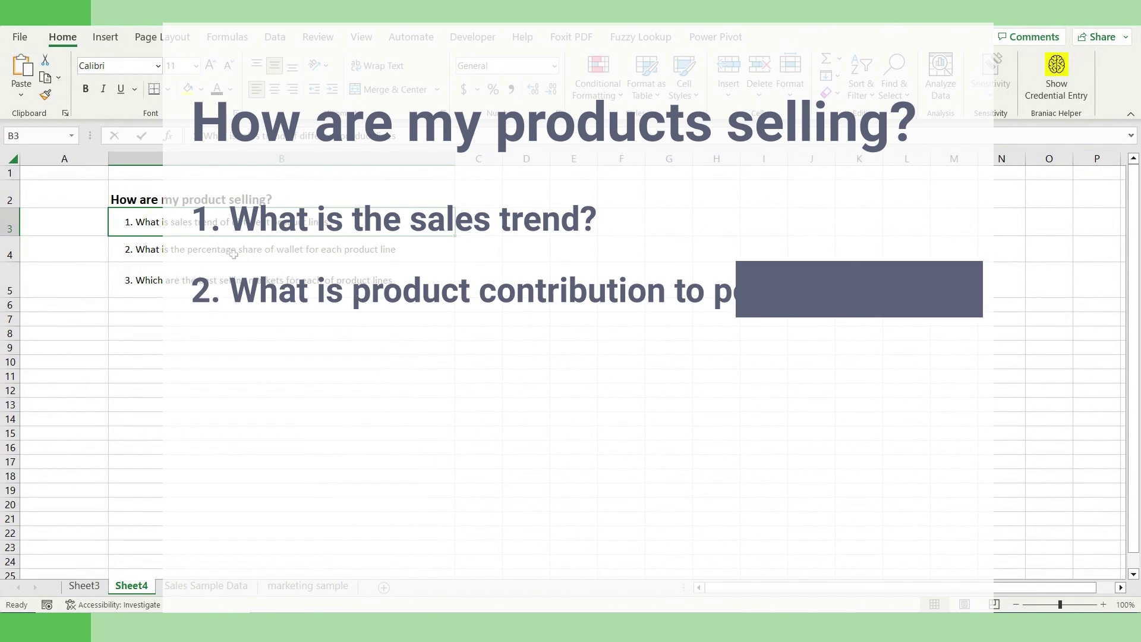
key("Down")
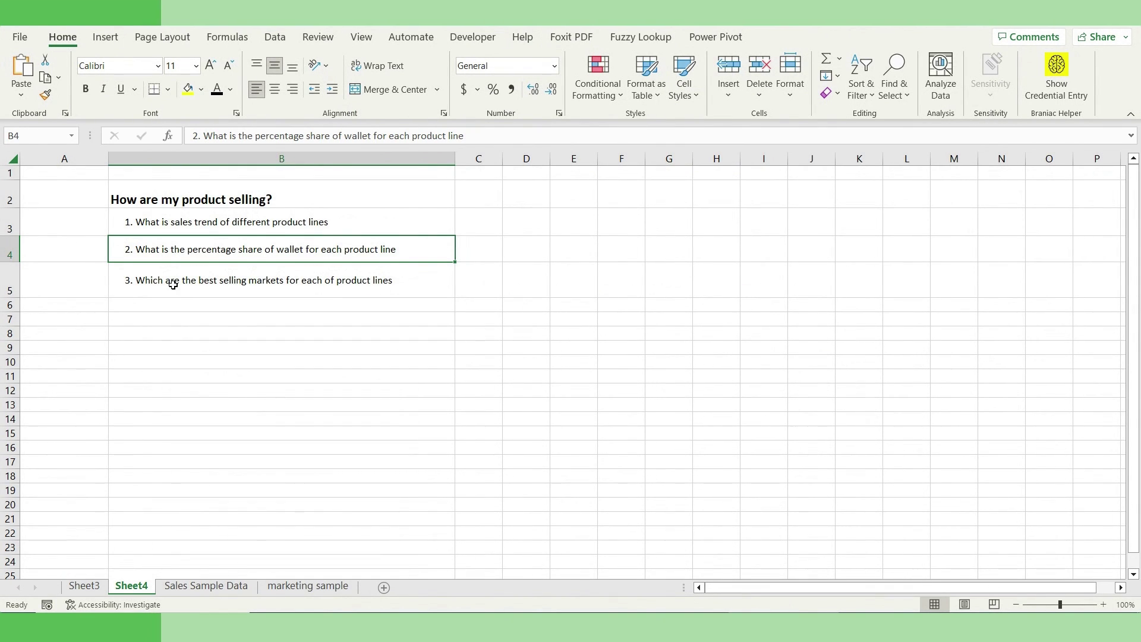
left_click(197, 587)
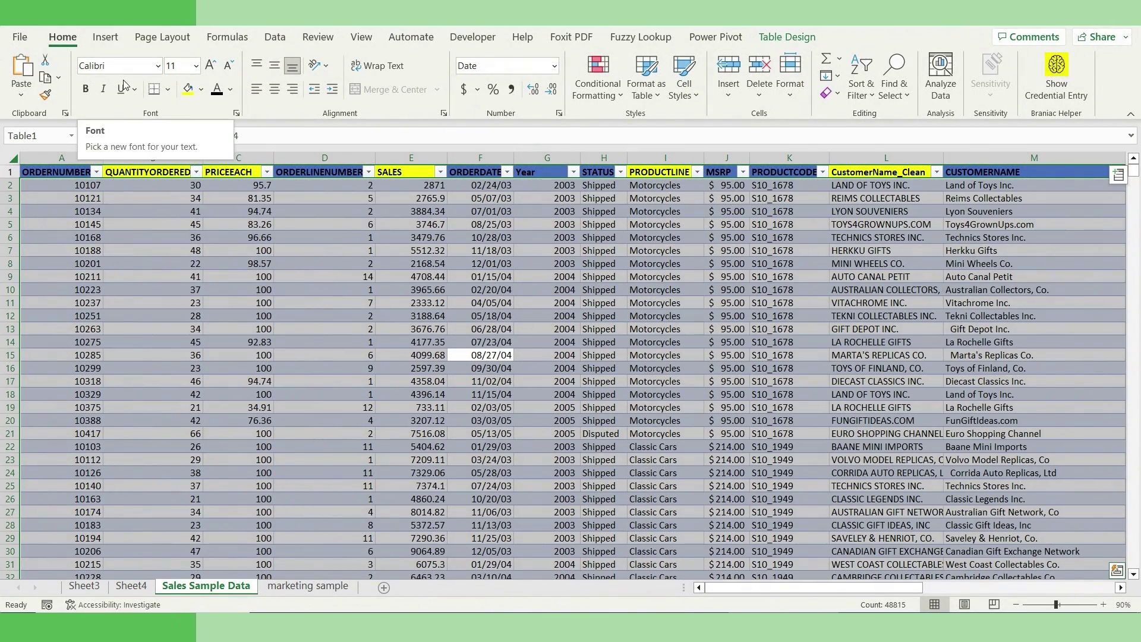
left_click(106, 37)
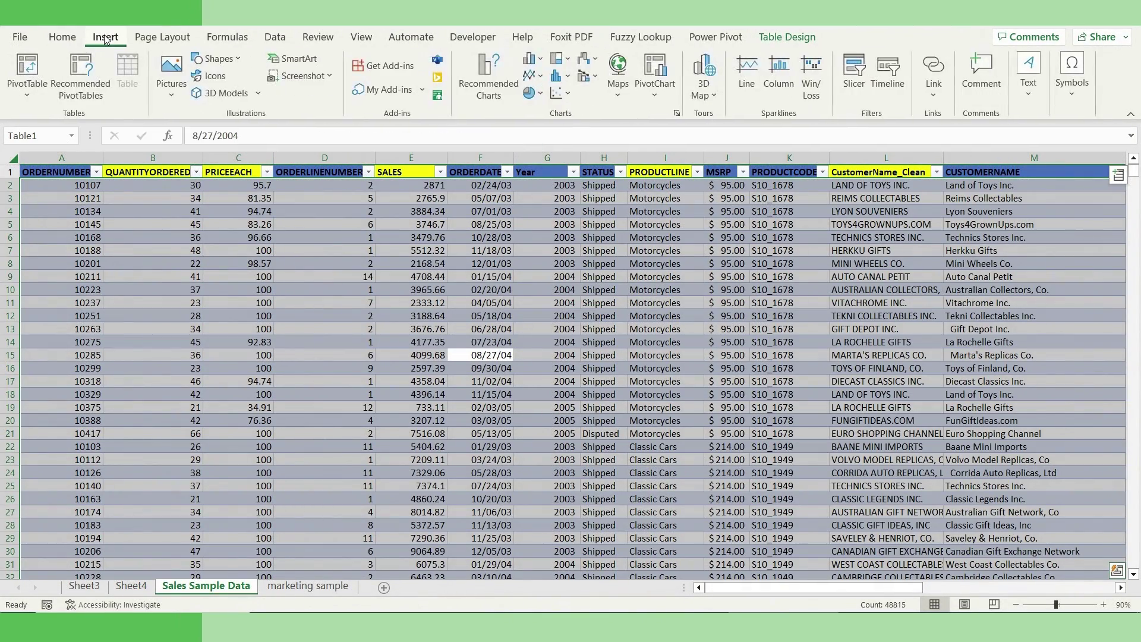
left_click(26, 70)
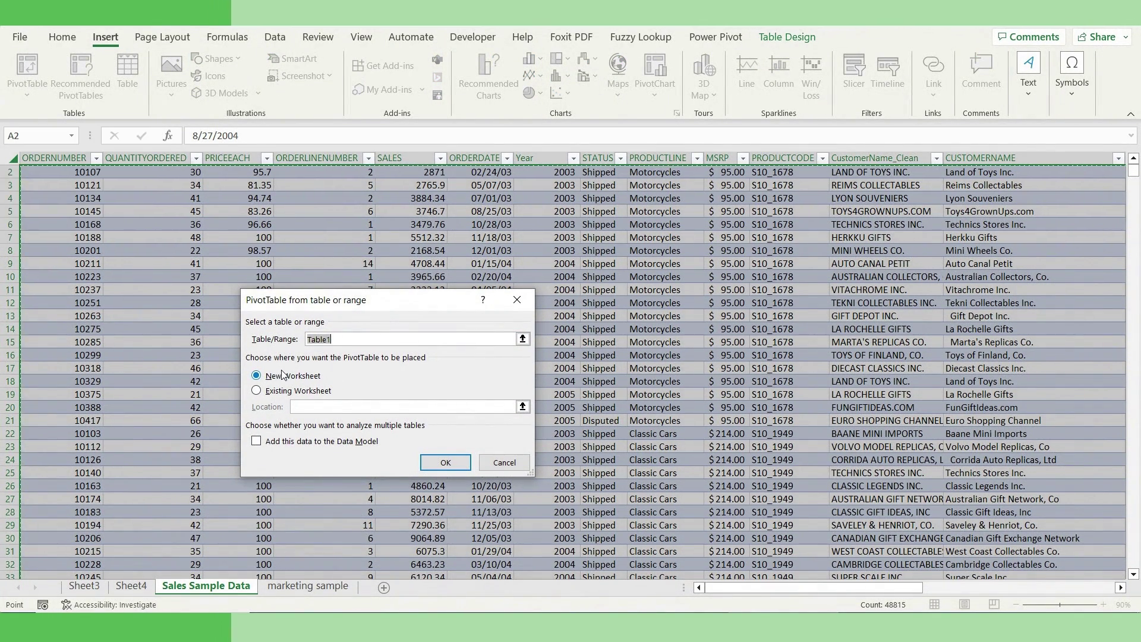
left_click(445, 467)
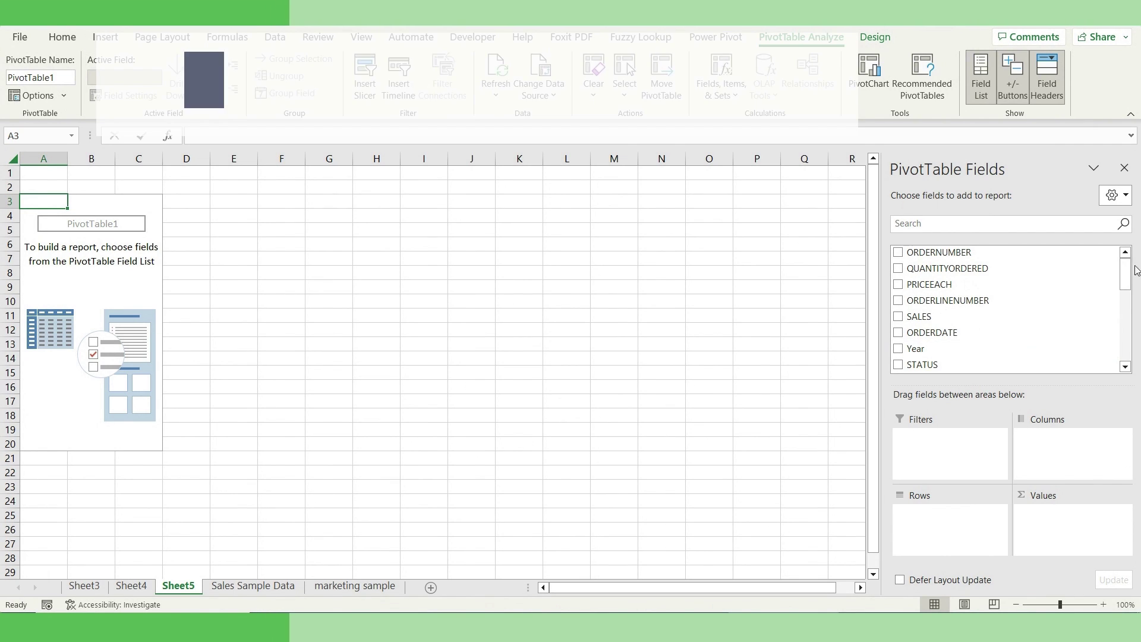
Put PRODUCTLINE in Rows, Year in Columns and Sum of SALES in Values
left_click_drag(1127, 279, 1128, 298)
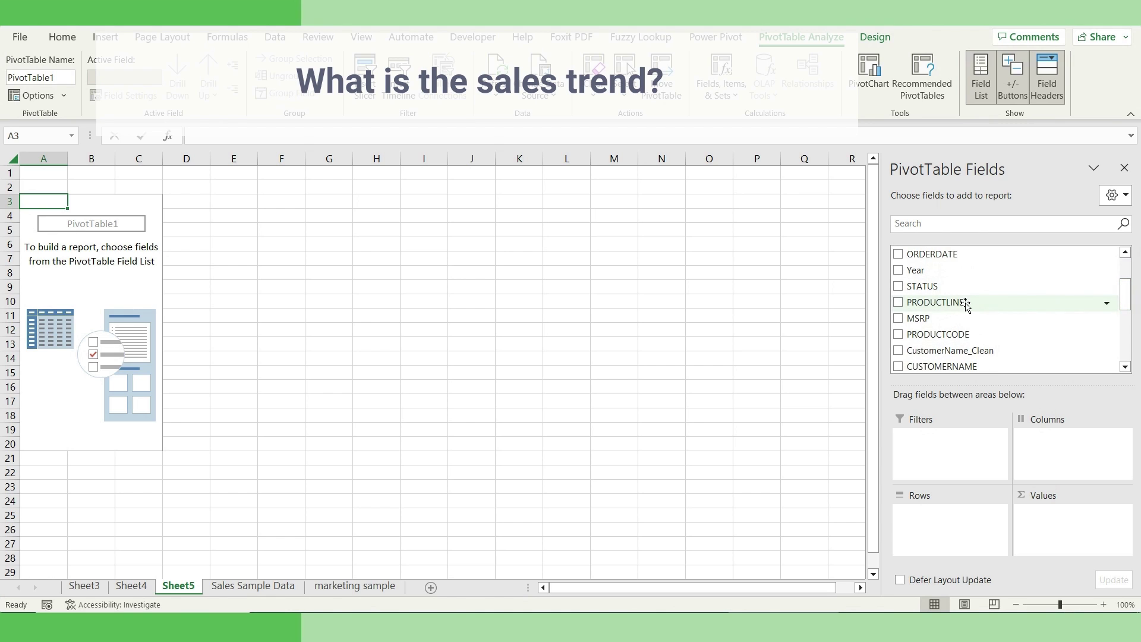
left_click_drag(950, 305, 936, 517)
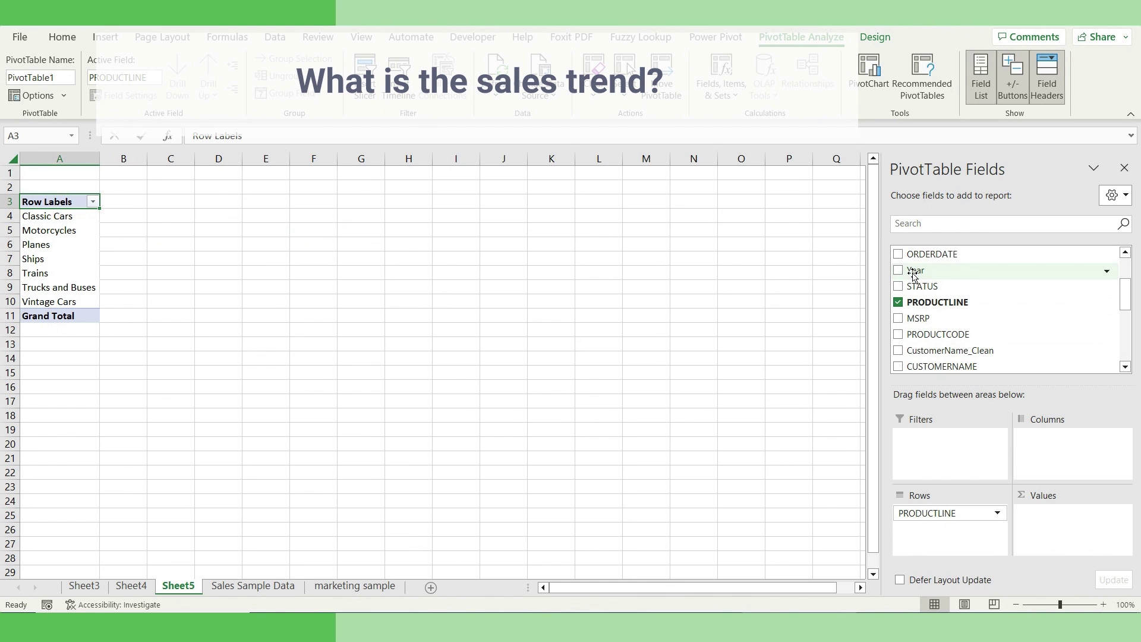
left_click_drag(914, 274, 1060, 445)
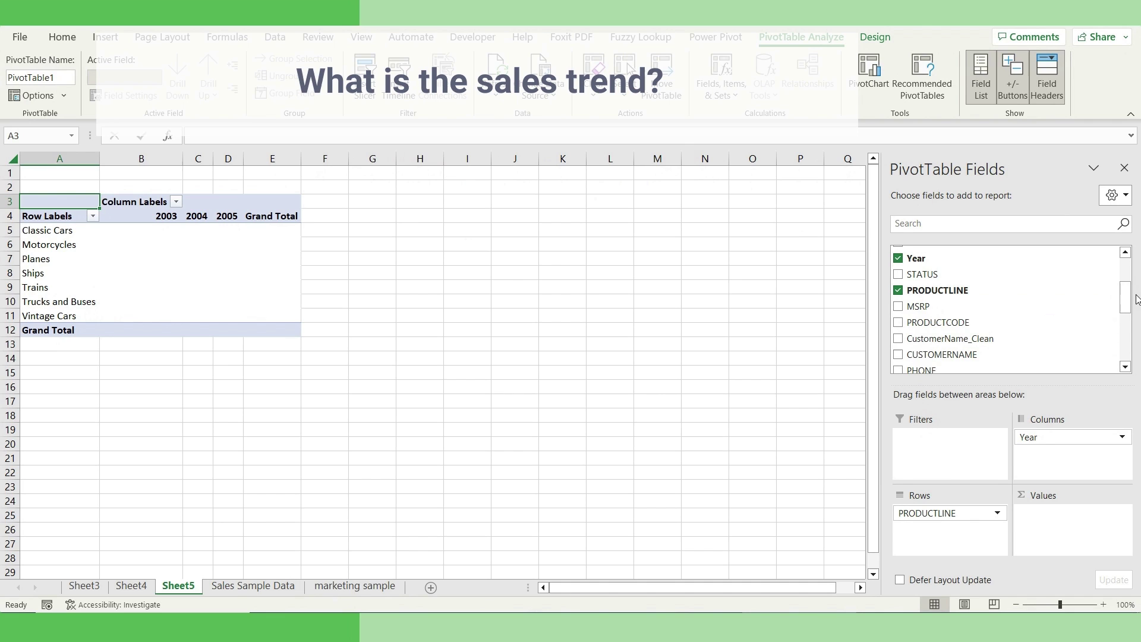
left_click_drag(1126, 299, 1128, 281)
left_click_drag(956, 318, 1049, 518)
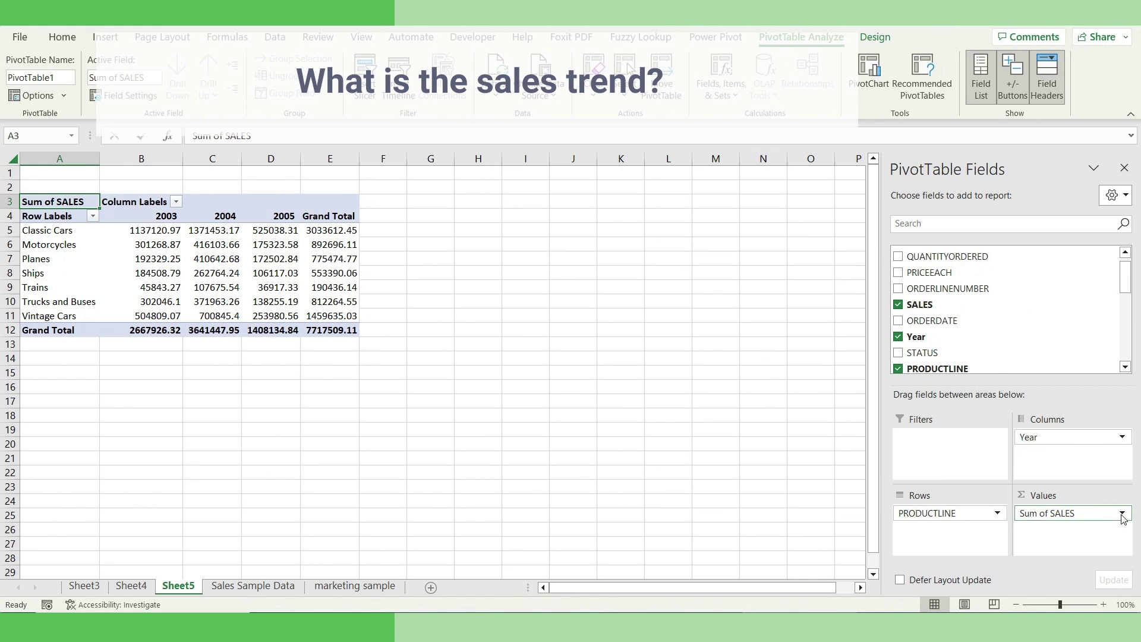
Format Sum of SALES as Number with 0 decimals and 1000 separator, then widen column A
left_click(1119, 514)
left_click(1052, 497)
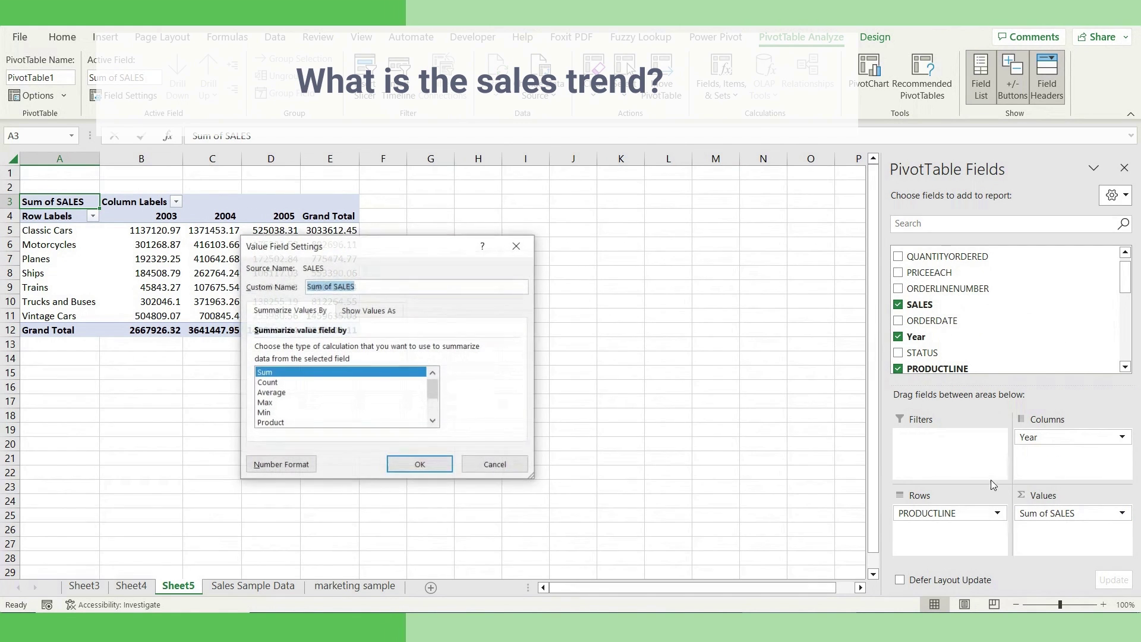
left_click(292, 471)
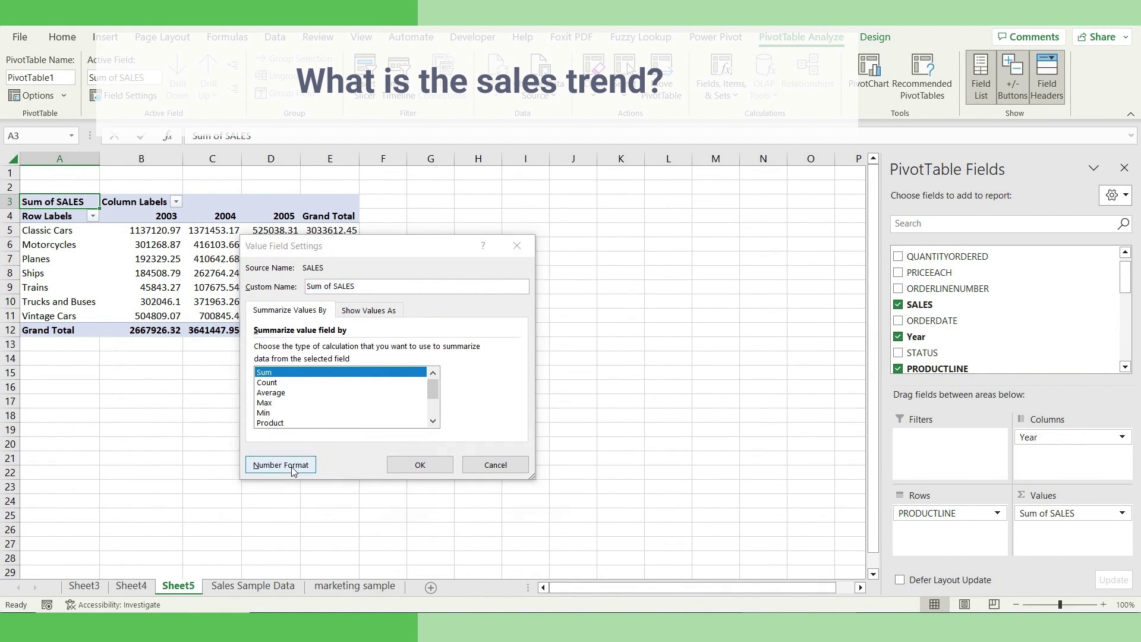
left_click(221, 253)
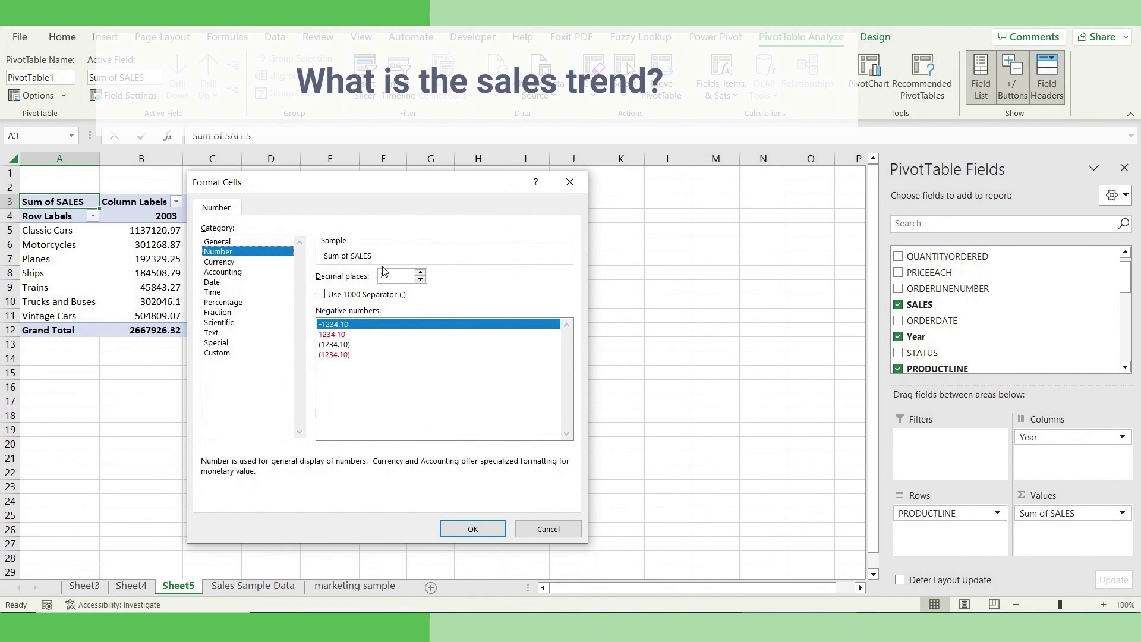
left_click(420, 280)
left_click(420, 280)
left_click(320, 295)
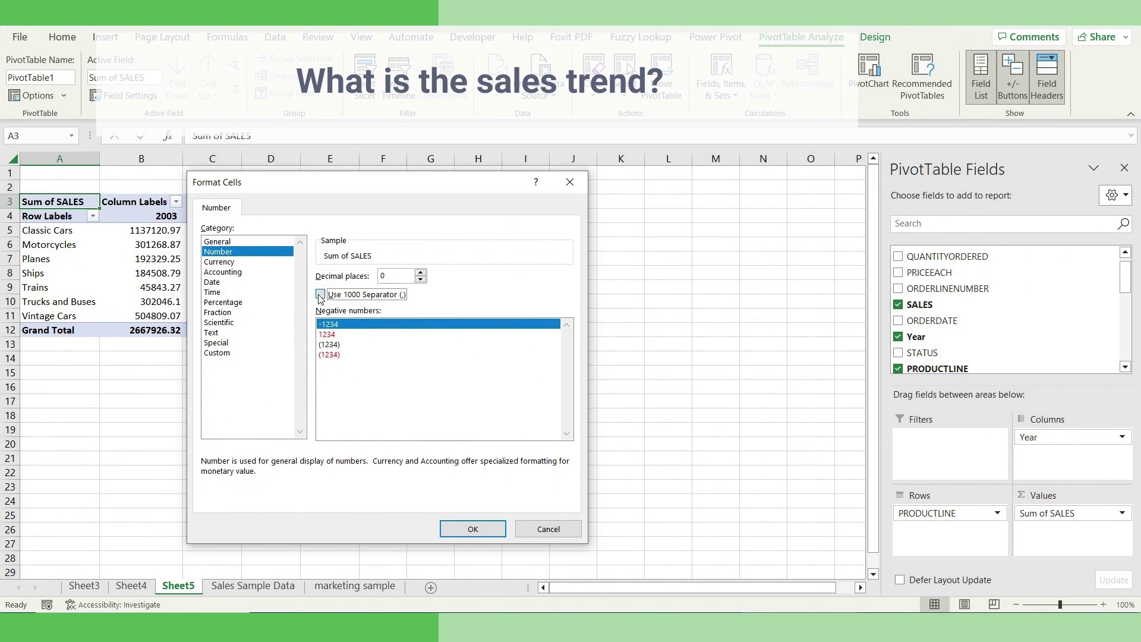
left_click(472, 528)
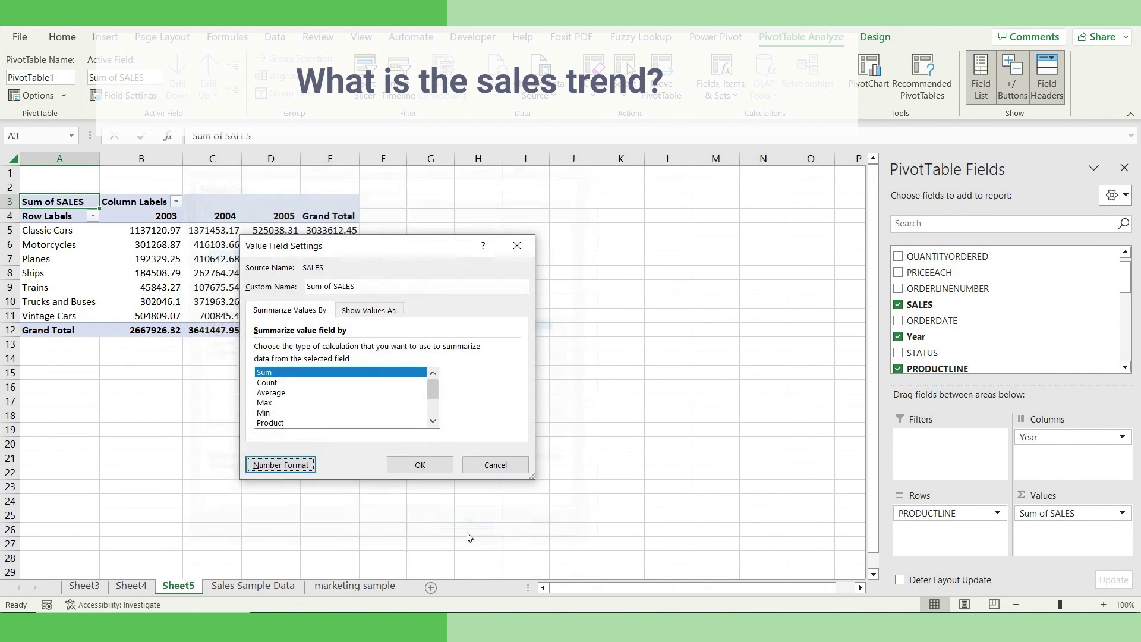
left_click(426, 465)
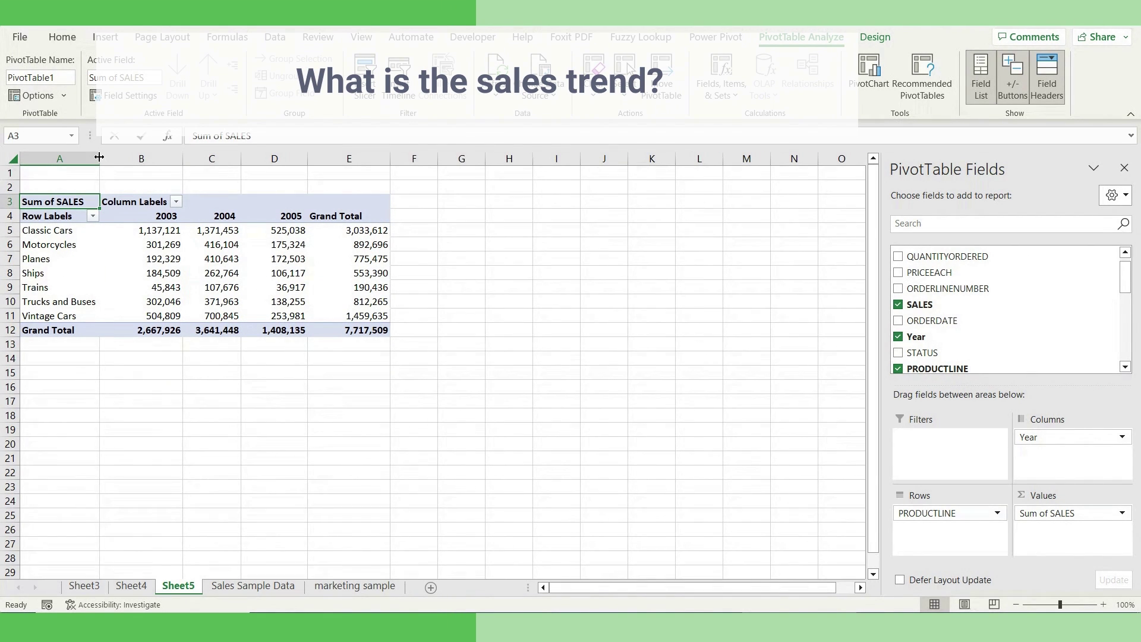
left_click_drag(99, 158, 112, 158)
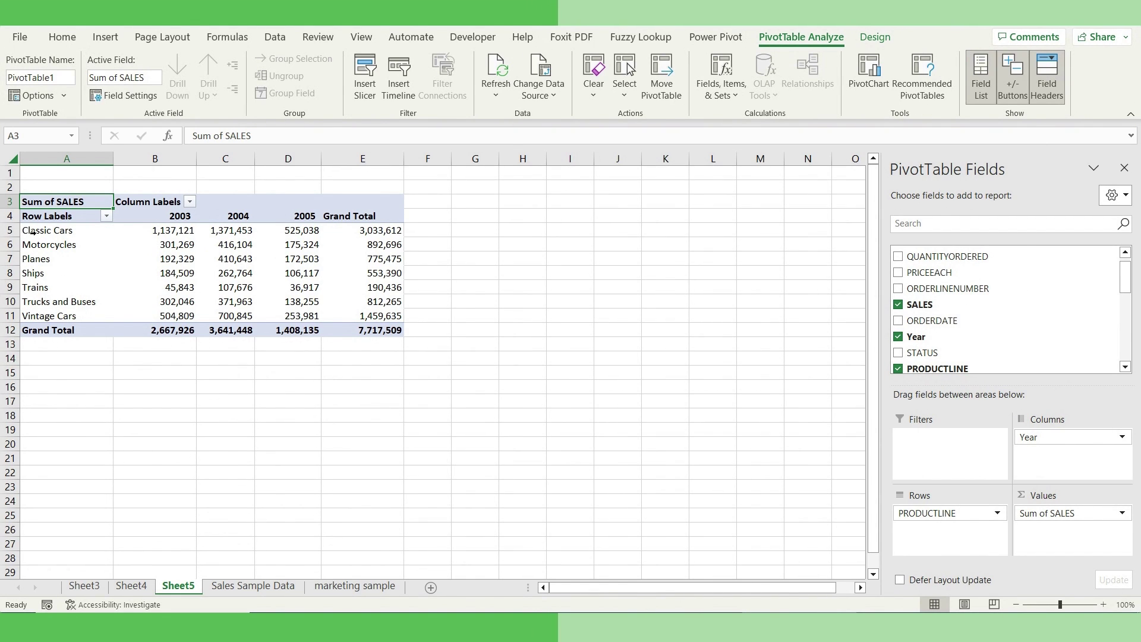
Copy the whole pivot table and paste a duplicate at cell A19
left_click(47, 196)
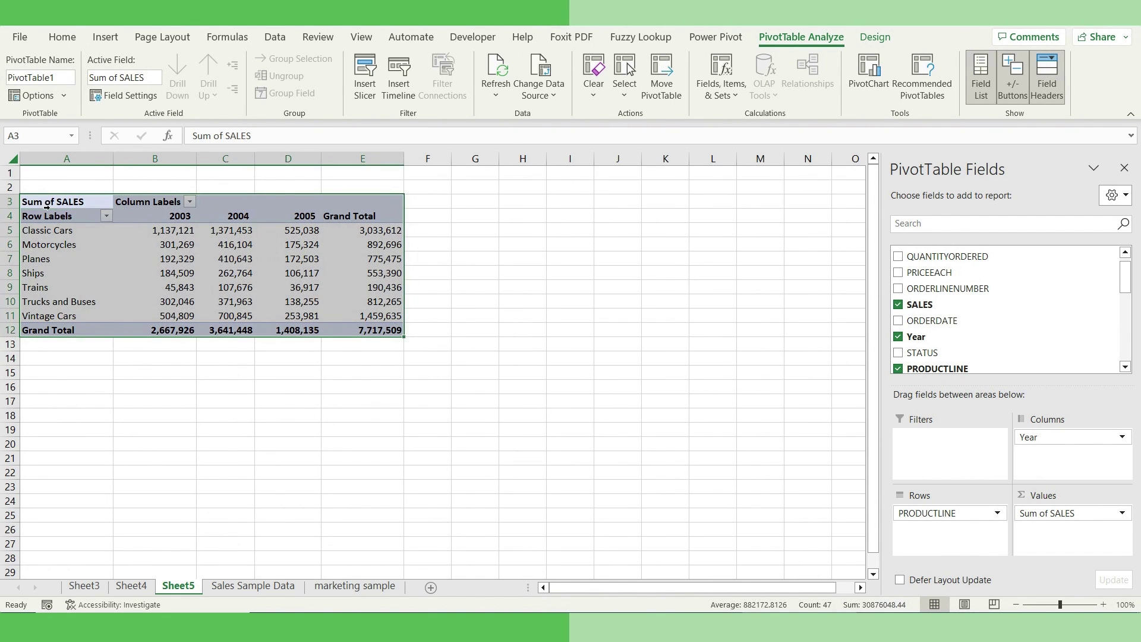
key("ctrl+c")
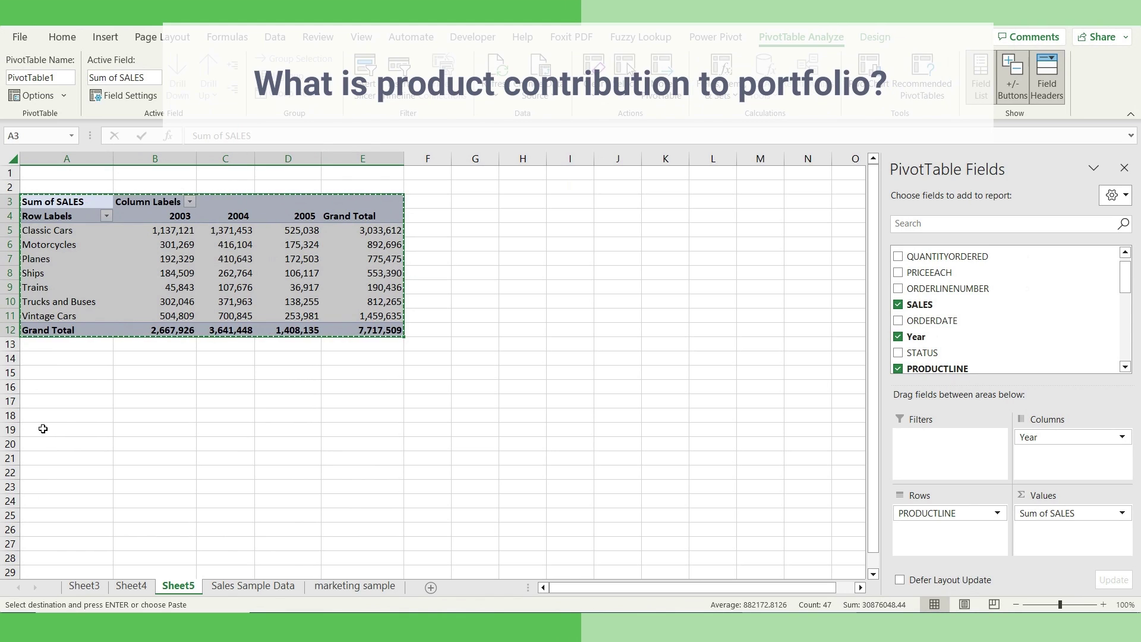
left_click(41, 427)
key("ctrl+v")
scroll(255, 410, "down", 3)
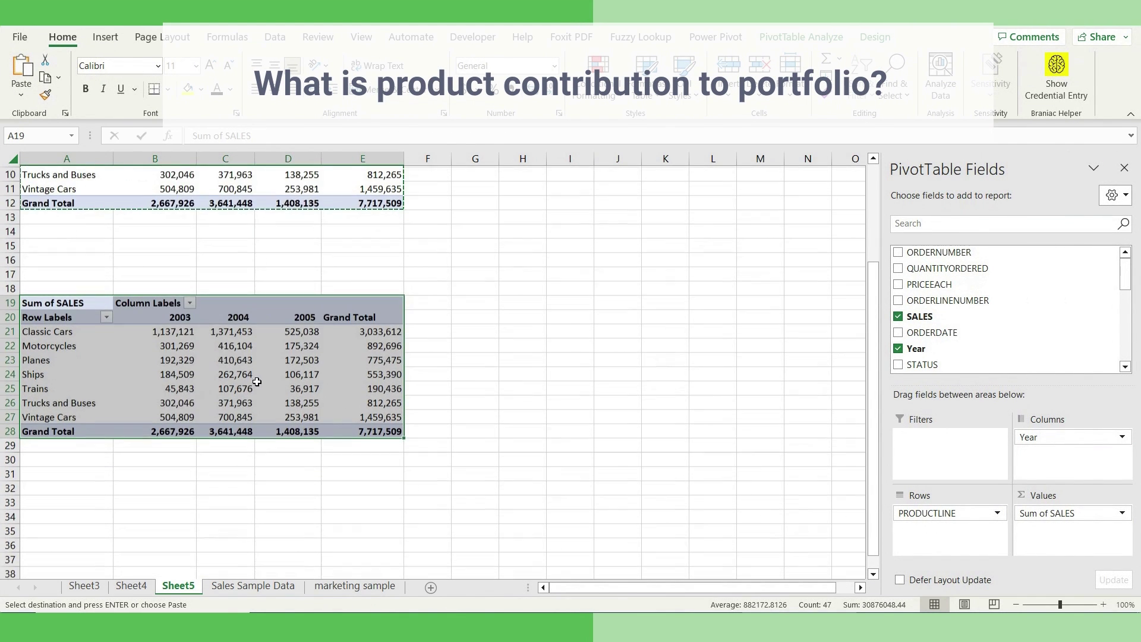
Show the copied pivot's values as % of Column Total, then review the Planes row's shares
right_click(162, 373)
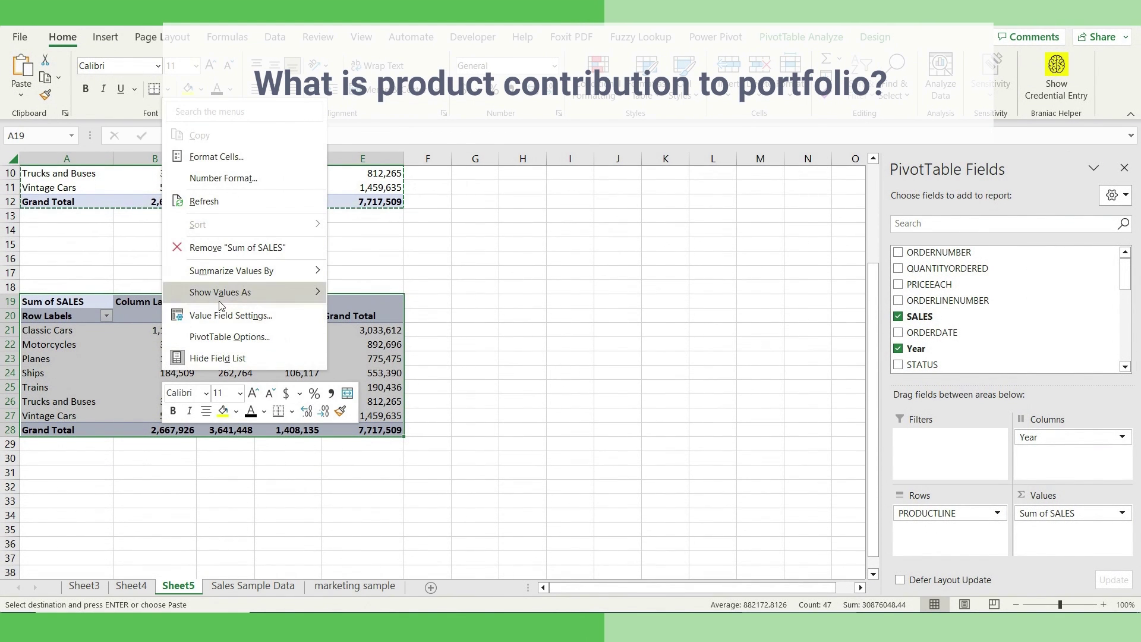
mouse_move(220, 301)
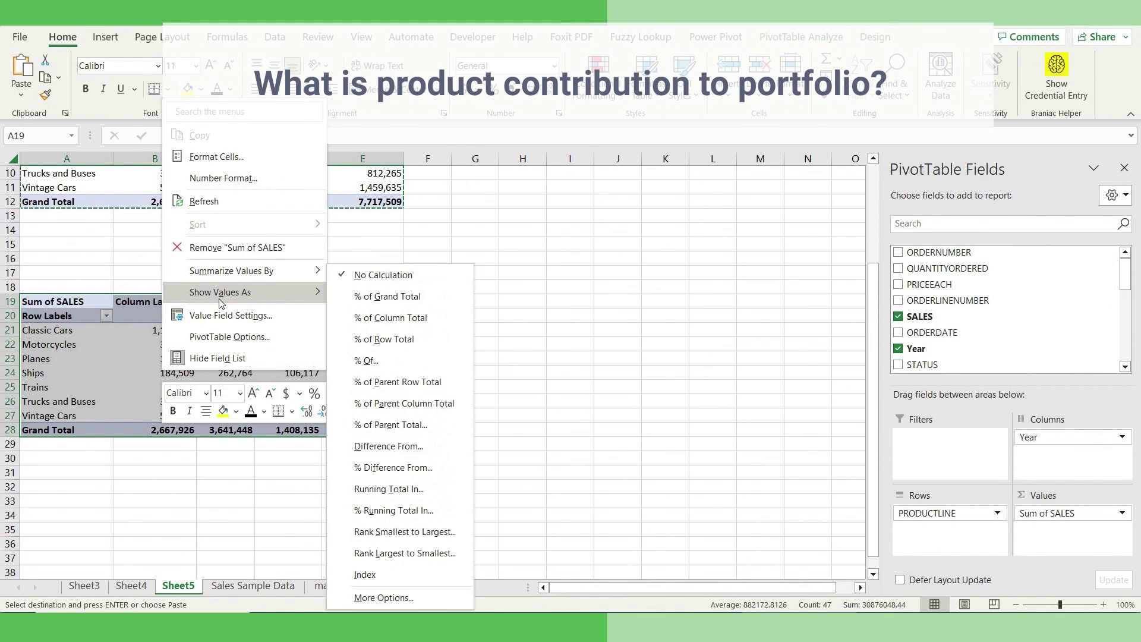
left_click(388, 318)
left_click(381, 244)
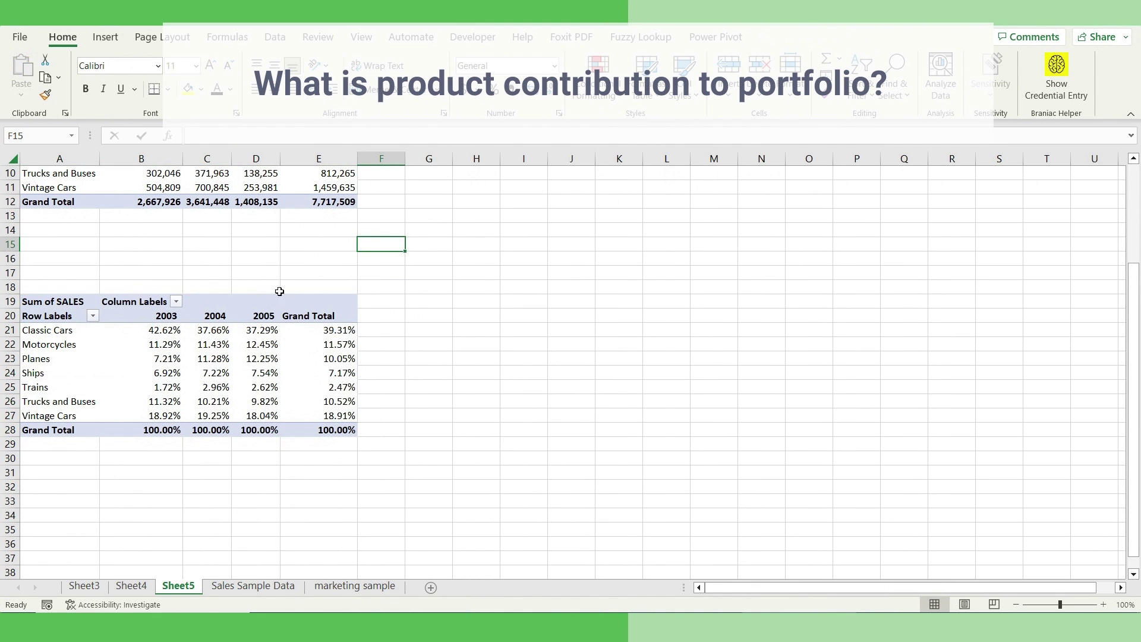
scroll(186, 329, "up", 3)
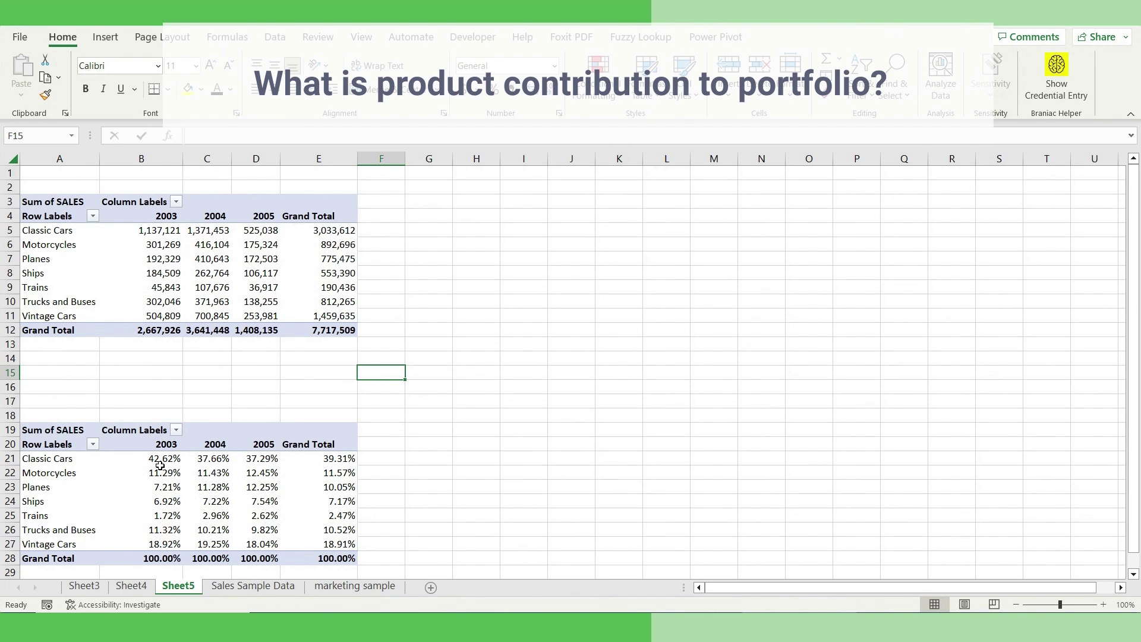
mouse_move(154, 563)
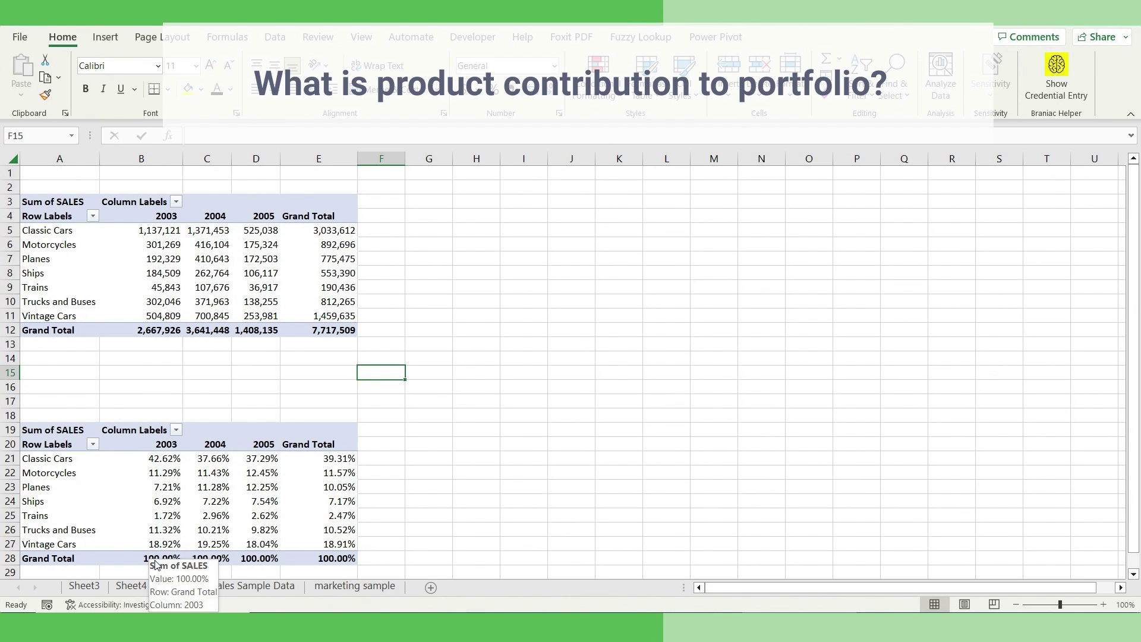
left_click(151, 459)
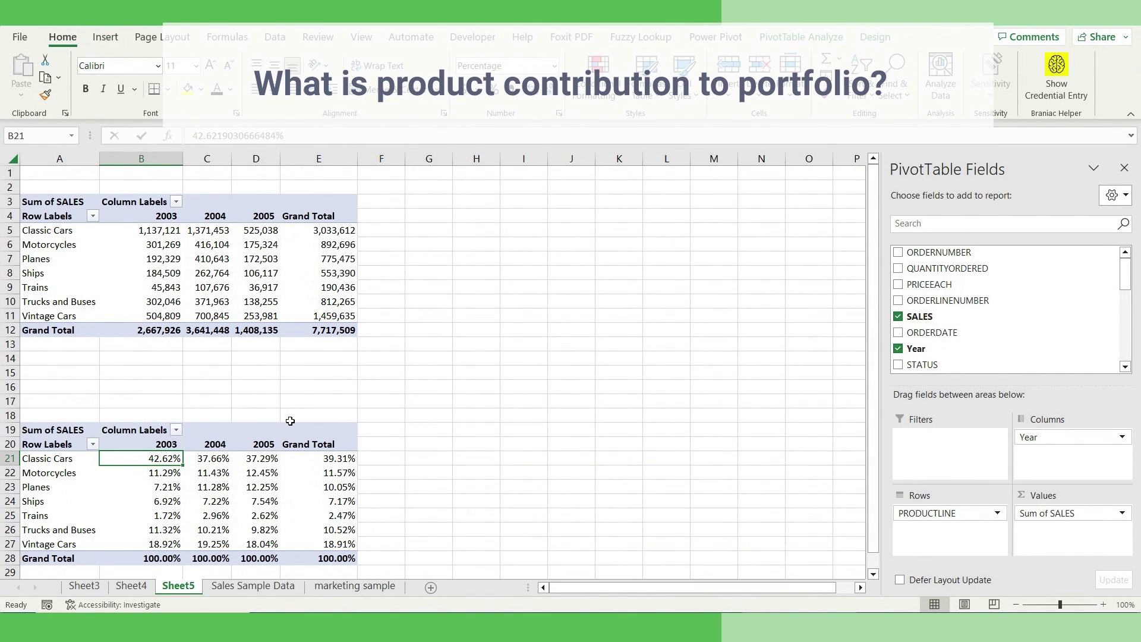
left_click(22, 487)
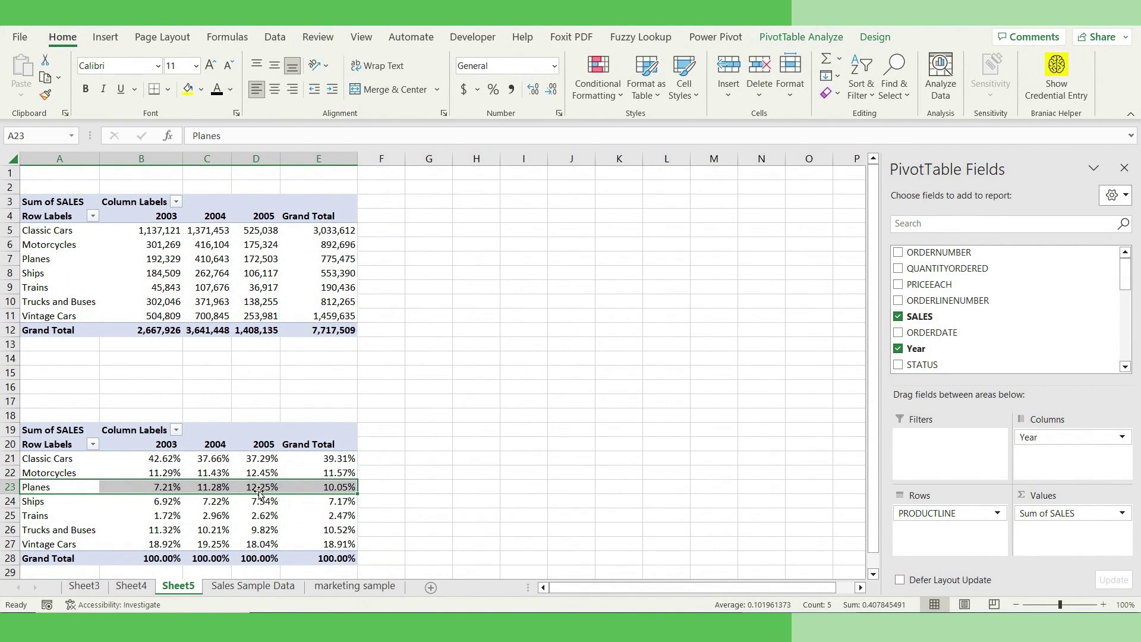
Copy the percentage pivot table and paste it at cell I3
left_click(59, 372)
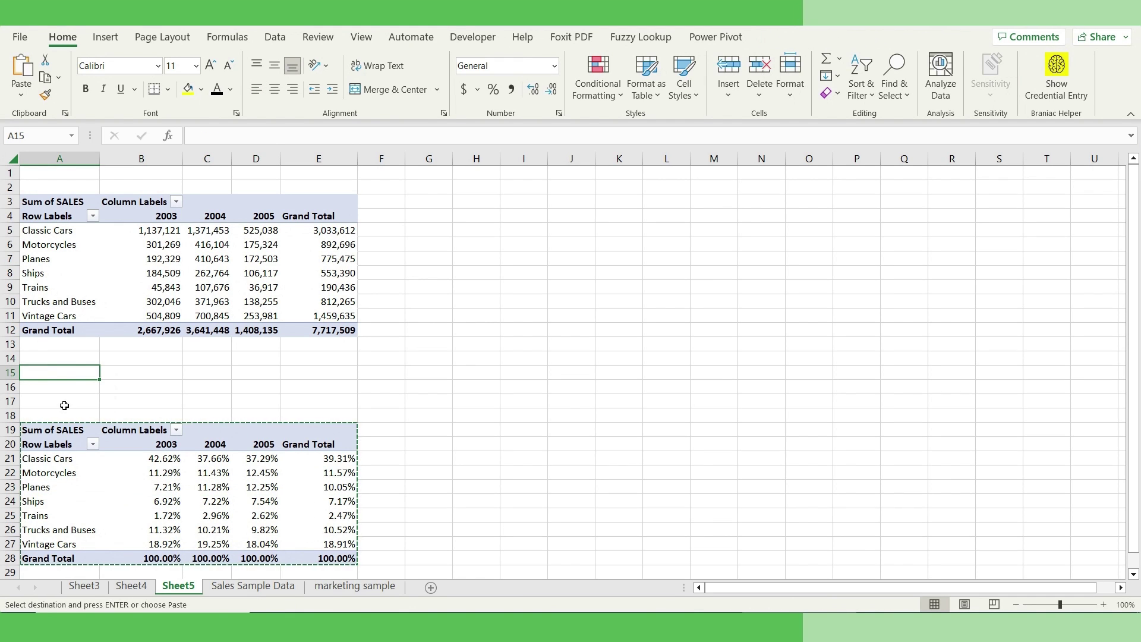
left_click(34, 429)
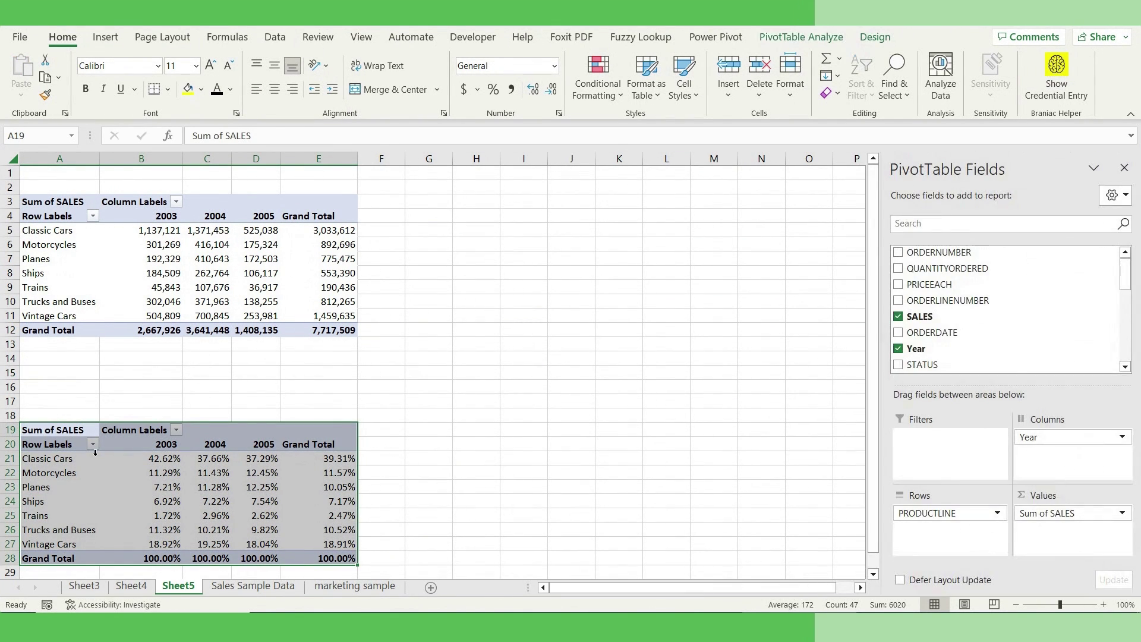
key("ctrl+c")
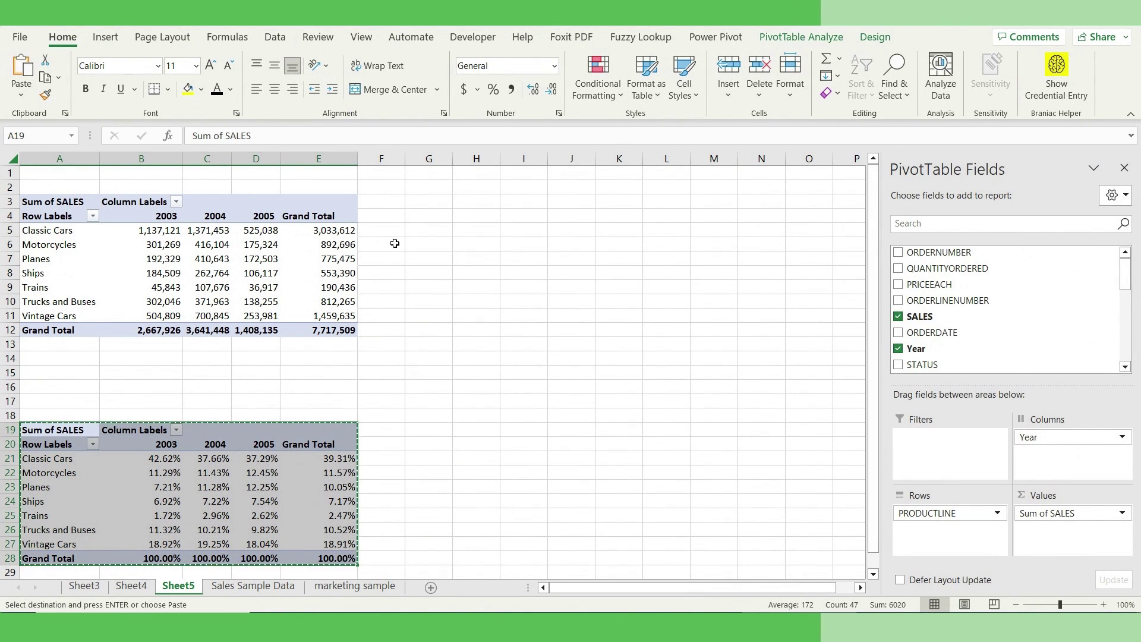
left_click(522, 207)
key("ctrl+v")
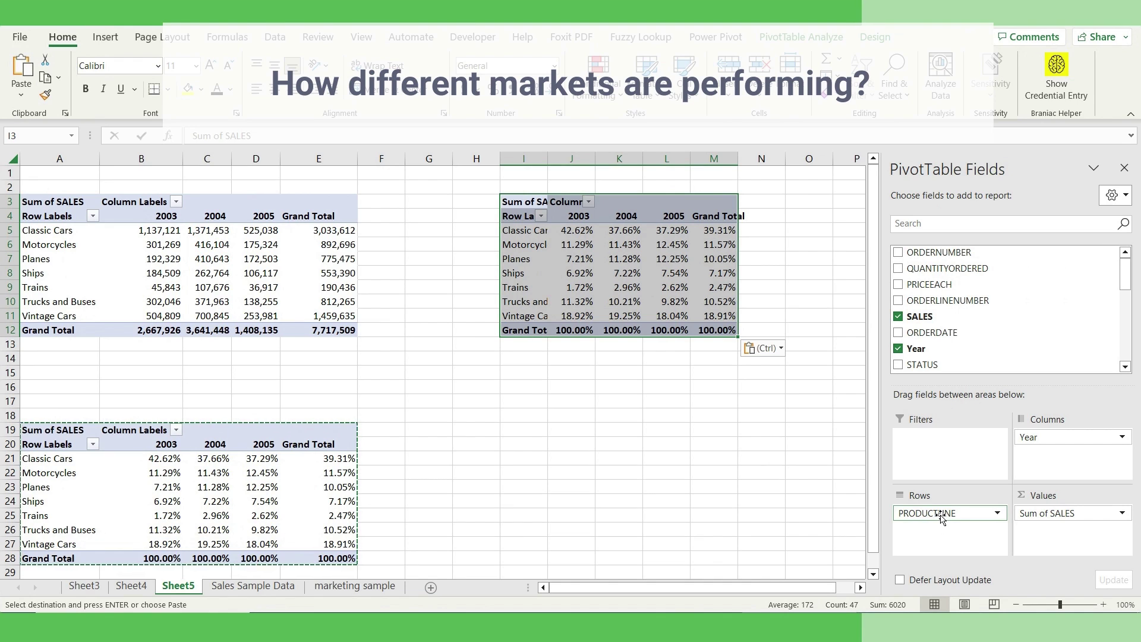
Replace PRODUCTLINE with COUNTRY in the copy's Rows and widen column M
left_click_drag(940, 517, 797, 478)
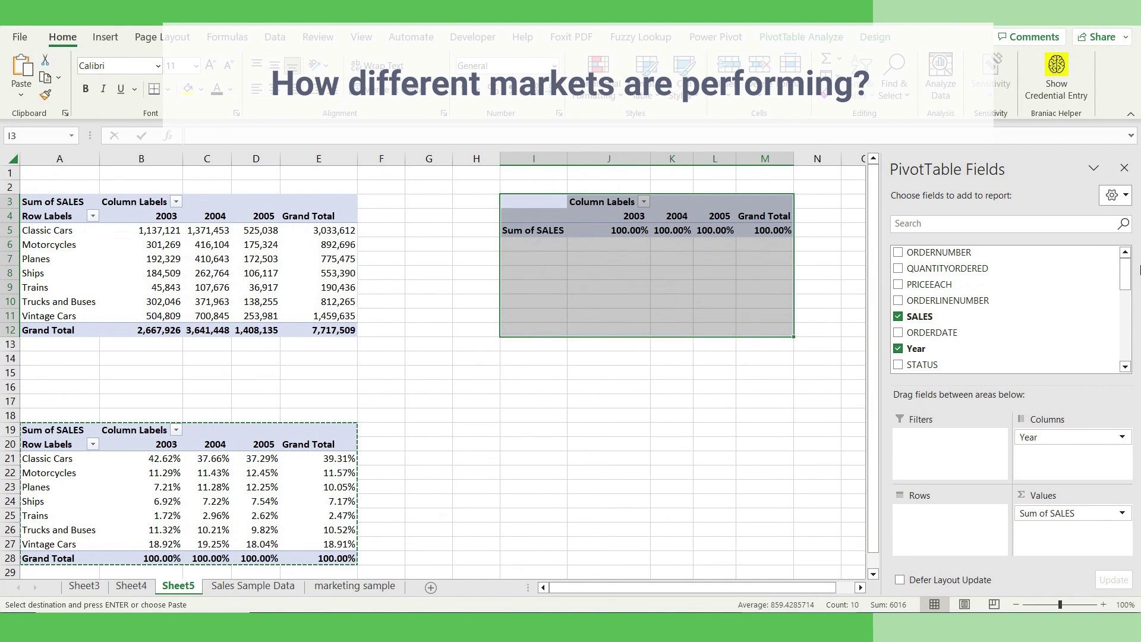
left_click_drag(1127, 288, 1127, 352)
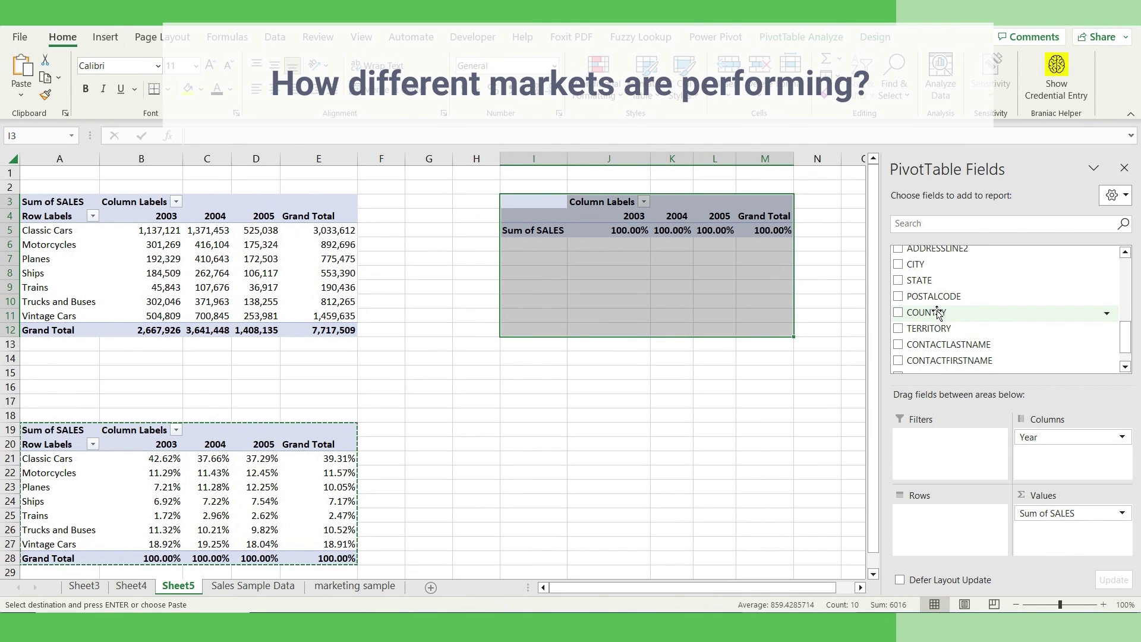
left_click_drag(937, 313, 949, 523)
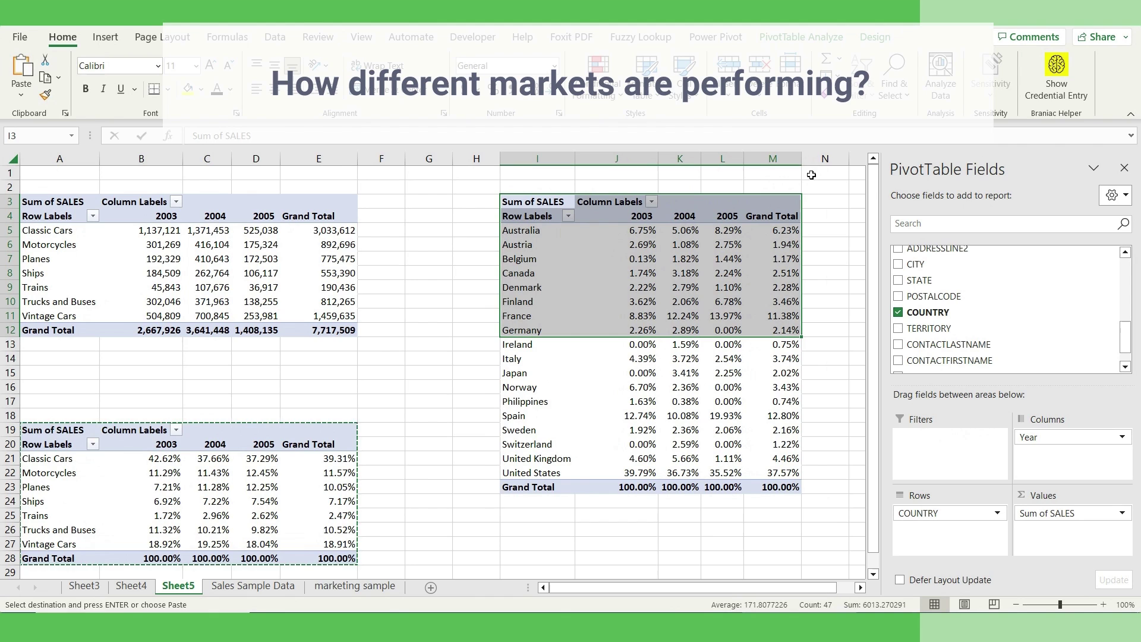
left_click_drag(802, 158, 823, 156)
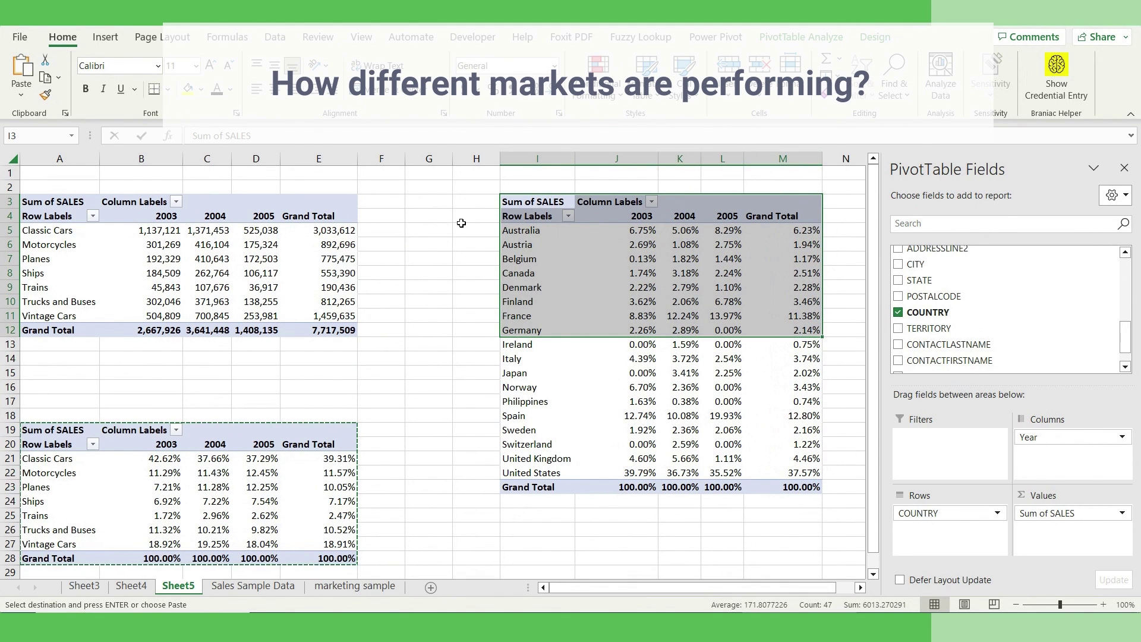
Set the country pivot's Show Values As to No Calculation for plain sales amounts
left_click(443, 231)
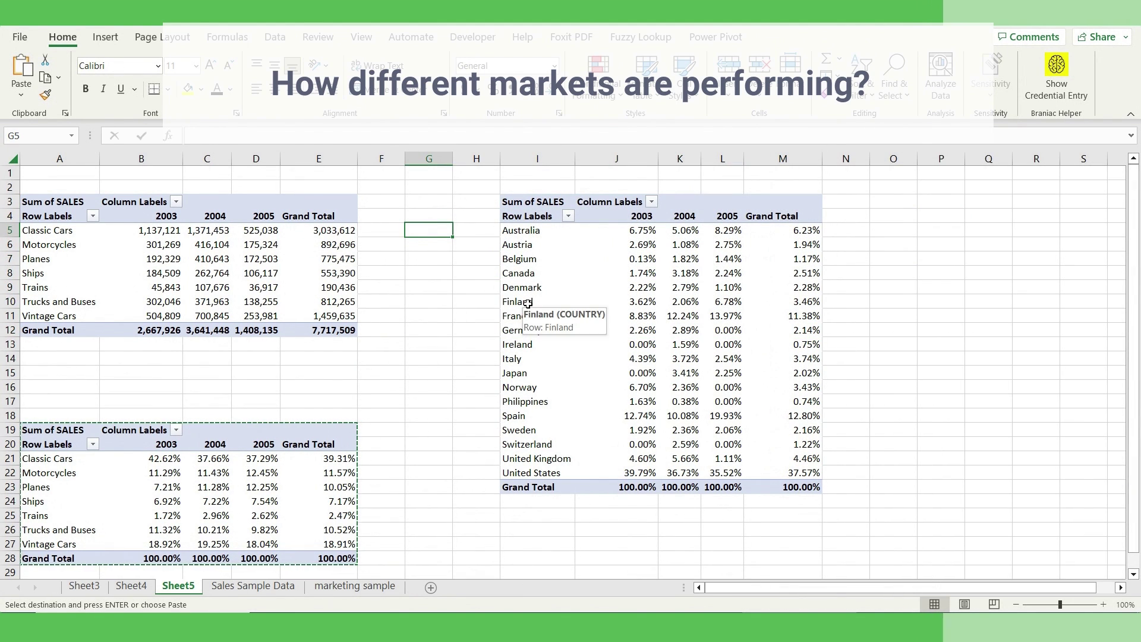
left_click(562, 310)
left_click(680, 301)
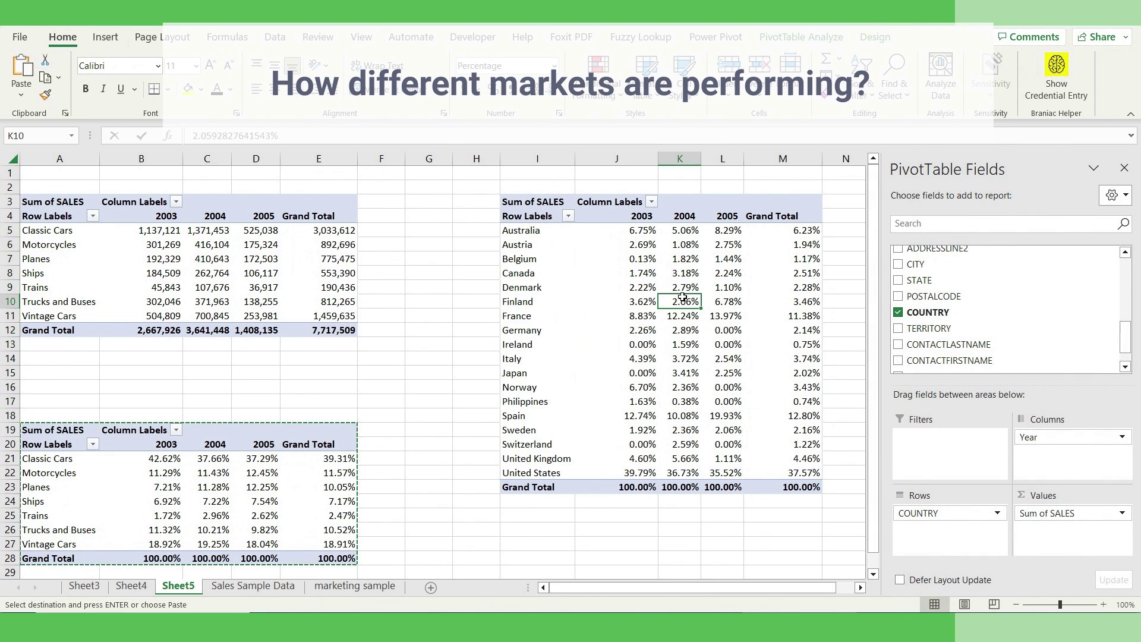
right_click(679, 303)
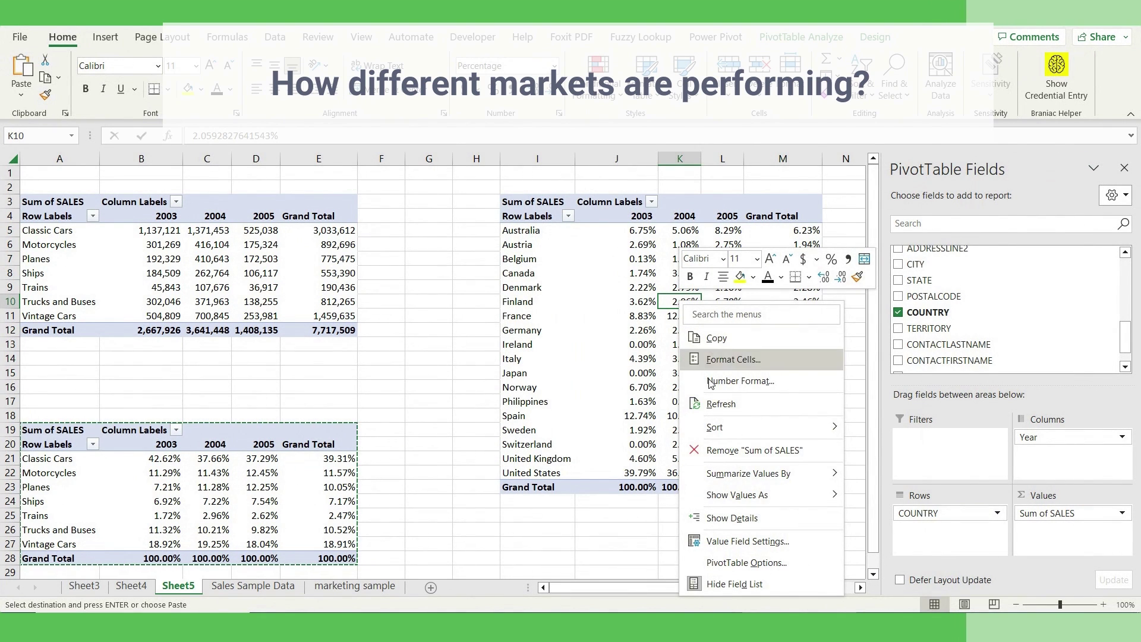
mouse_move(758, 501)
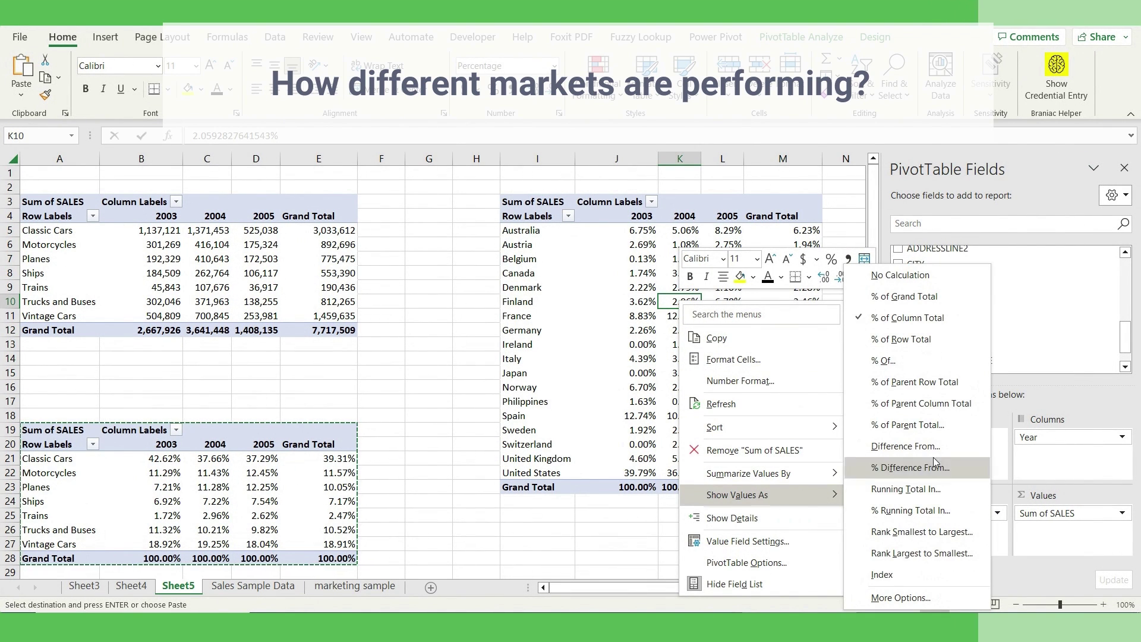
left_click(903, 277)
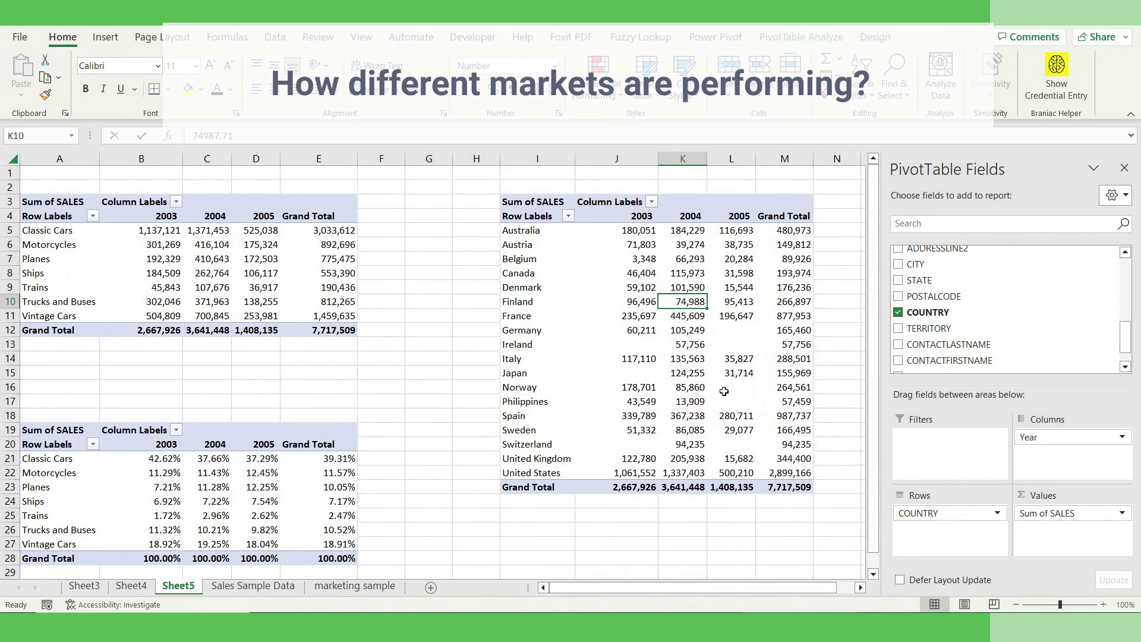
left_click(679, 531)
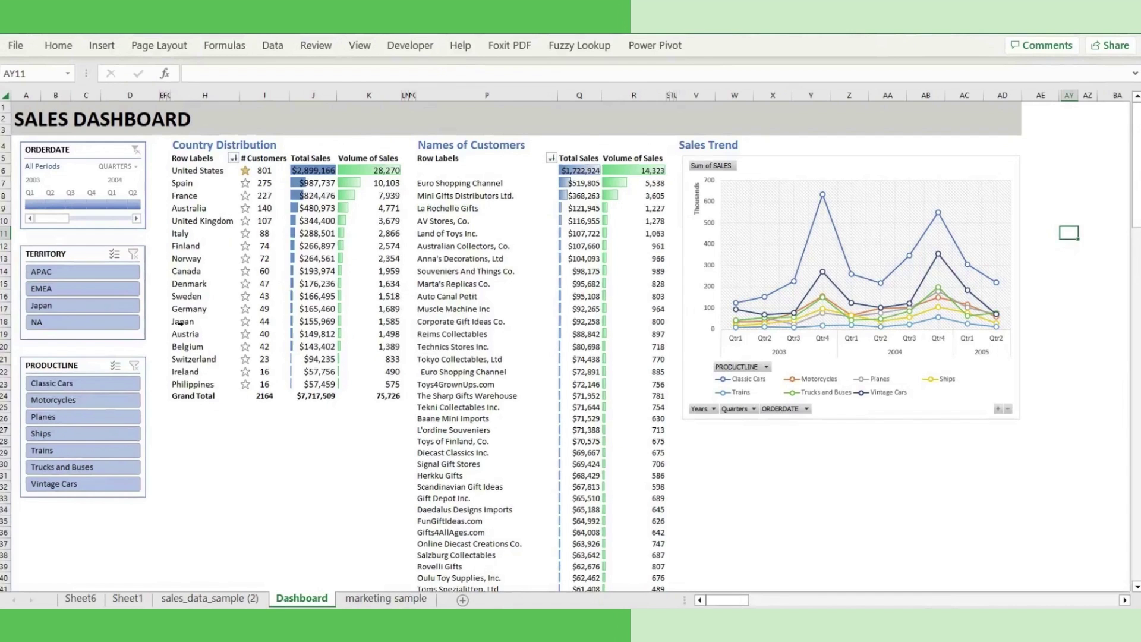
Select EMEA in the TERRITORY slicer and review the filtered dashboard
left_click(70, 290)
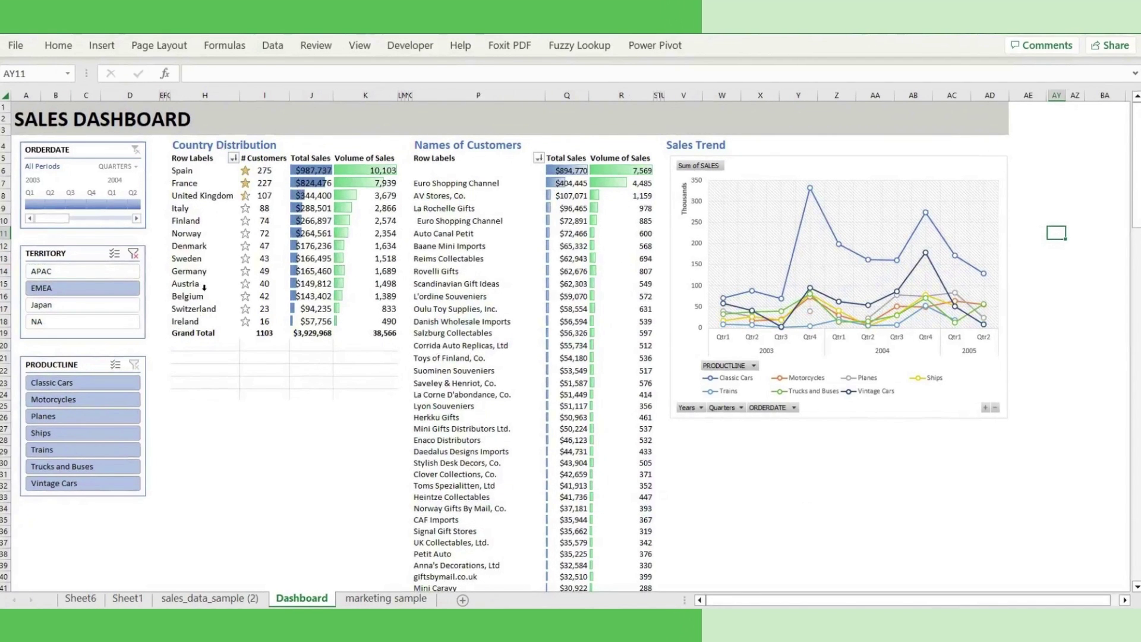
mouse_move(243, 171)
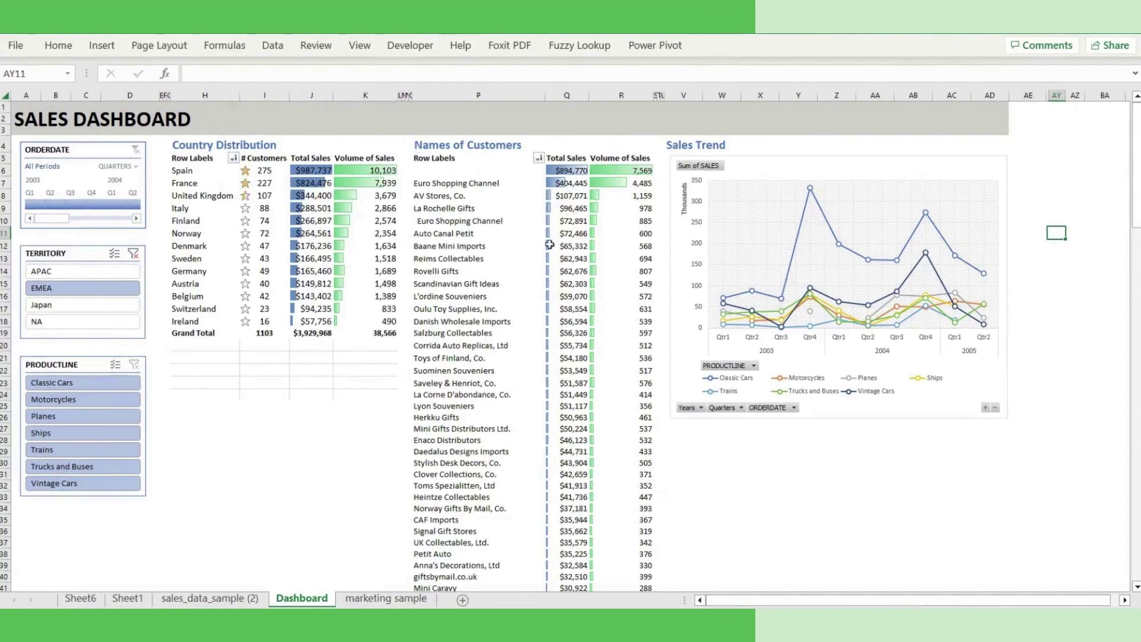
mouse_move(615, 189)
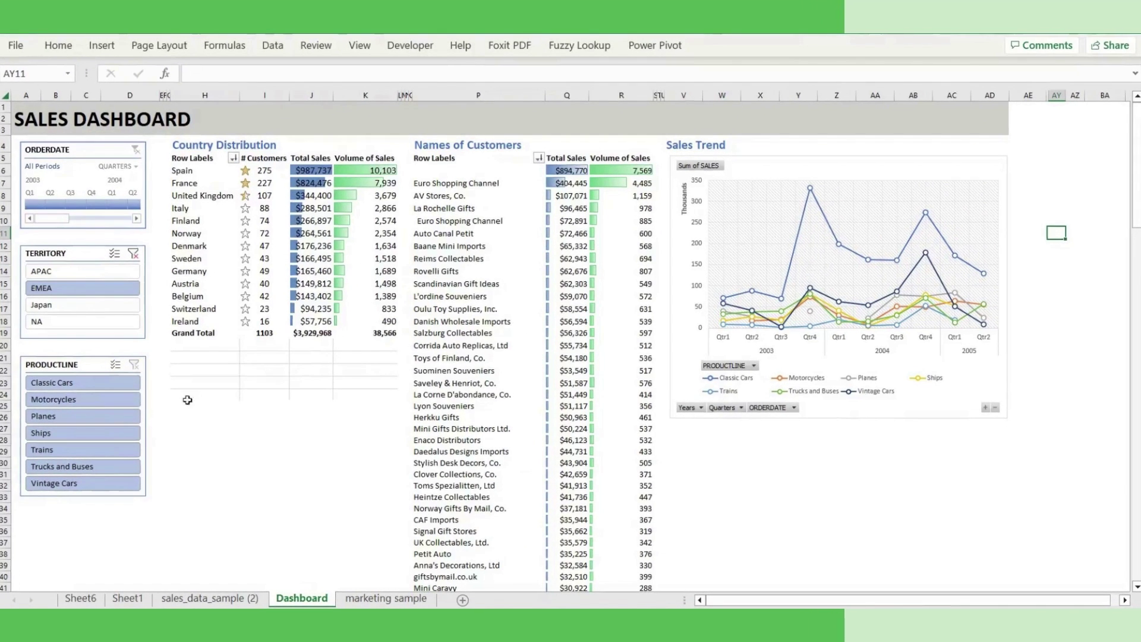
Select Classic Cars and Motorcycles together in the PRODUCTLINE slicer
left_click(76, 382)
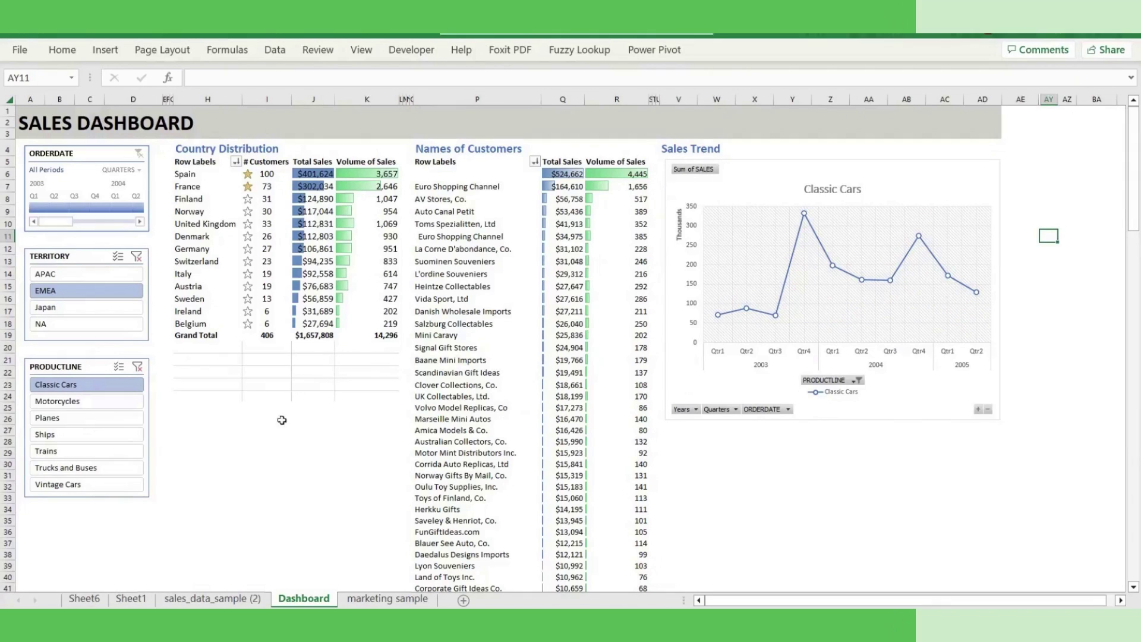
left_click(84, 402, "ctrl")
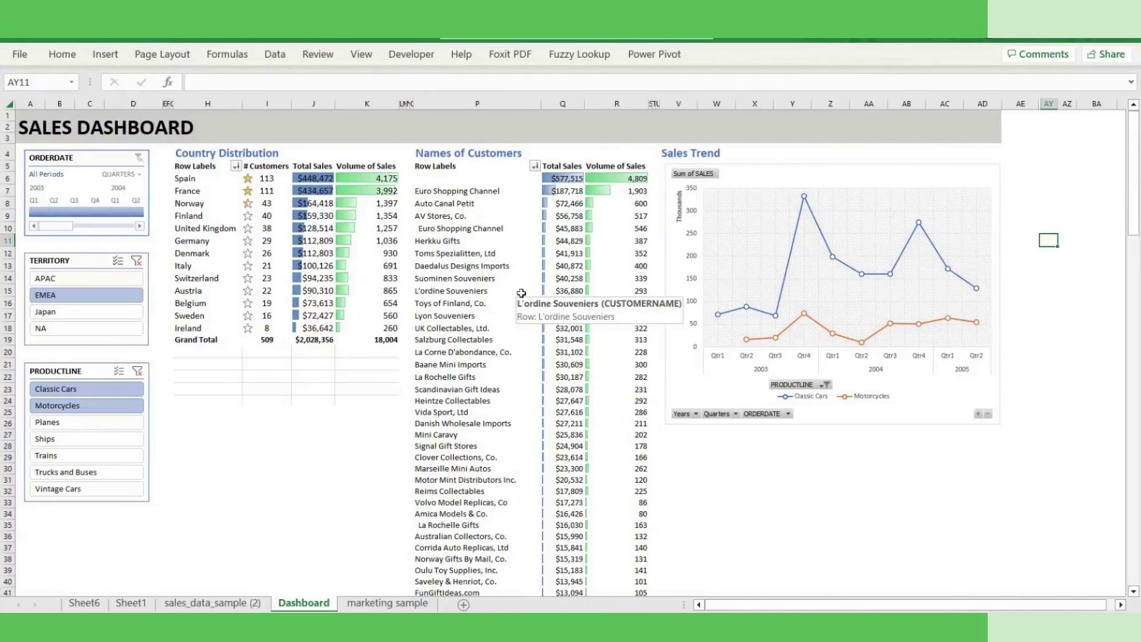
Pick the Q2 2003 tile in the ORDERDATE timeline slicer
left_click(53, 210)
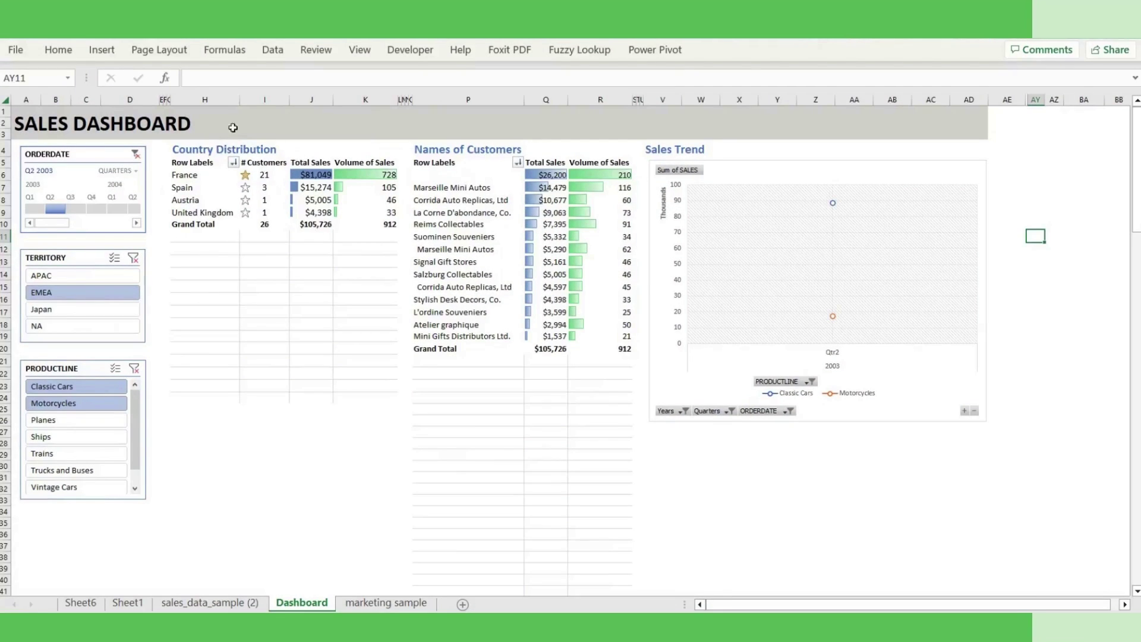
mouse_move(300, 181)
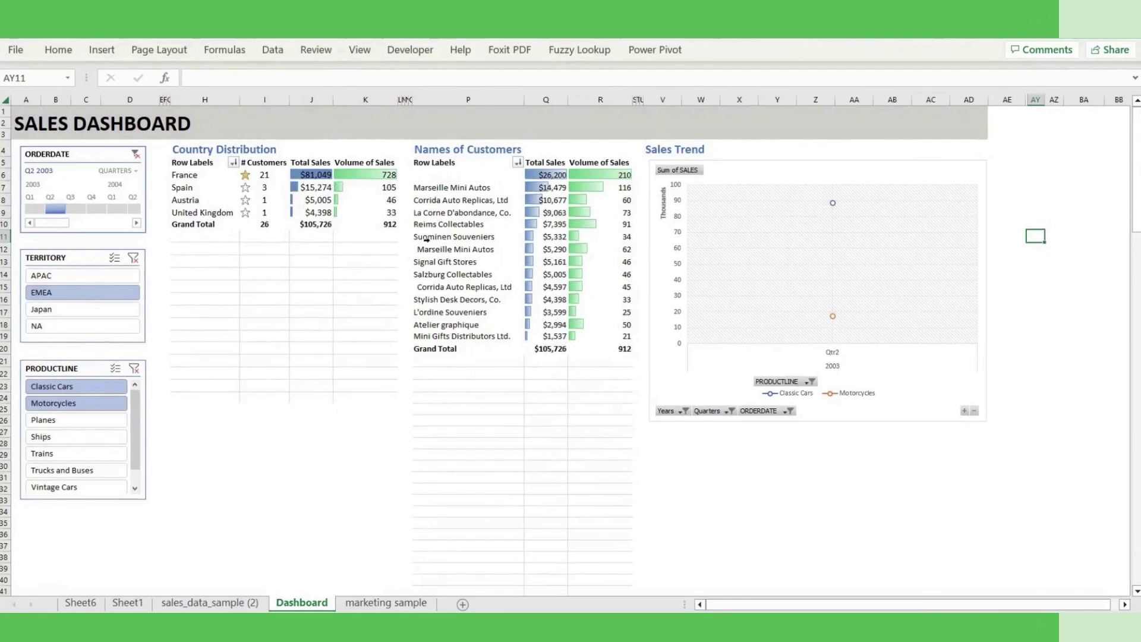